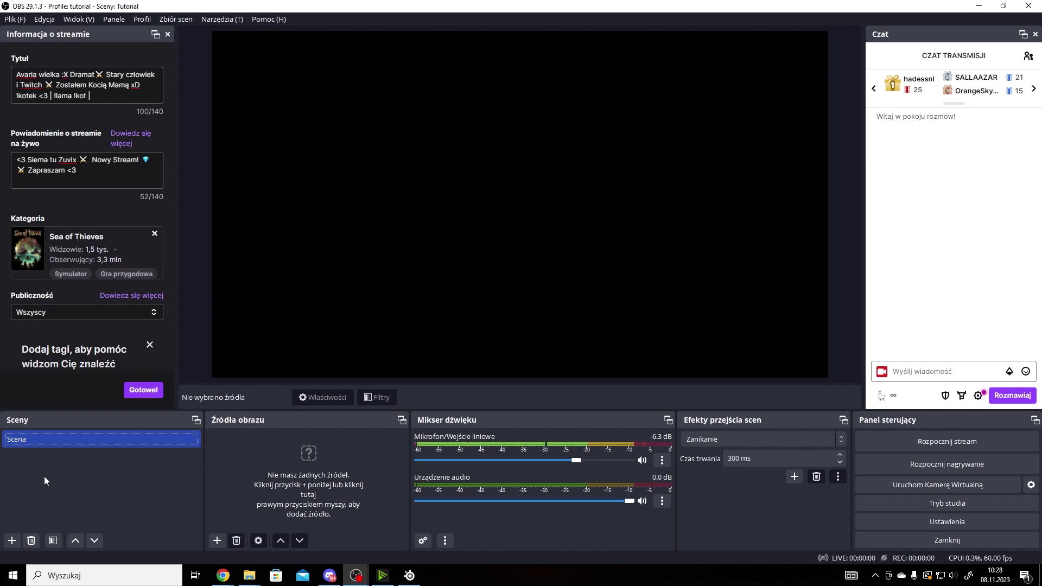
Rename the existing scene Scena as Start
{"action": "right_click", "coordinate": [21, 439]}
{"action": "left_click", "coordinate": [88, 262]}
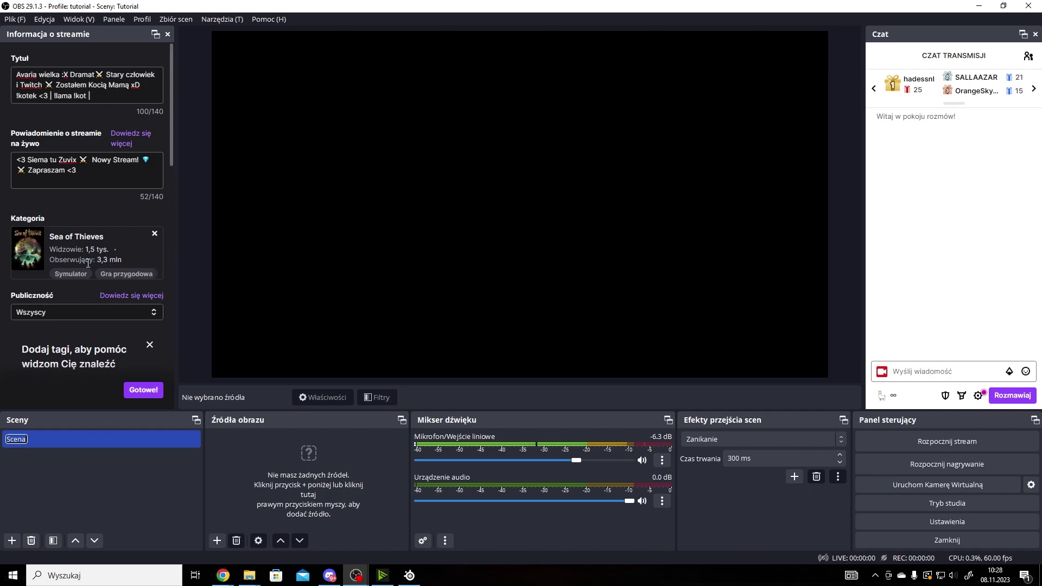
{"action": "type", "text": "Start"}
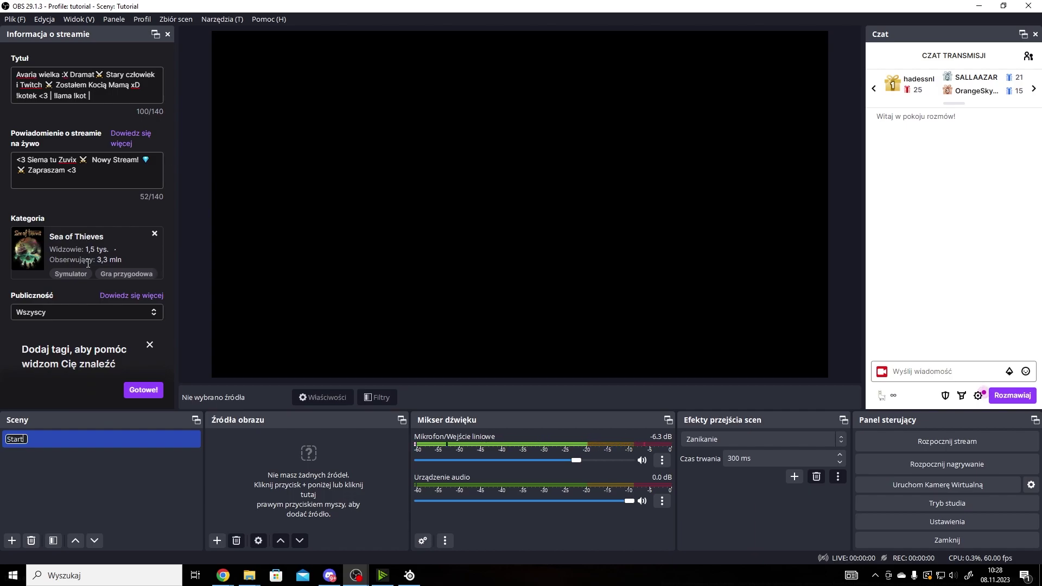
{"action": "key", "text": "Return"}
Add two new scenes named Pauza and End
{"action": "left_click", "coordinate": [12, 540]}
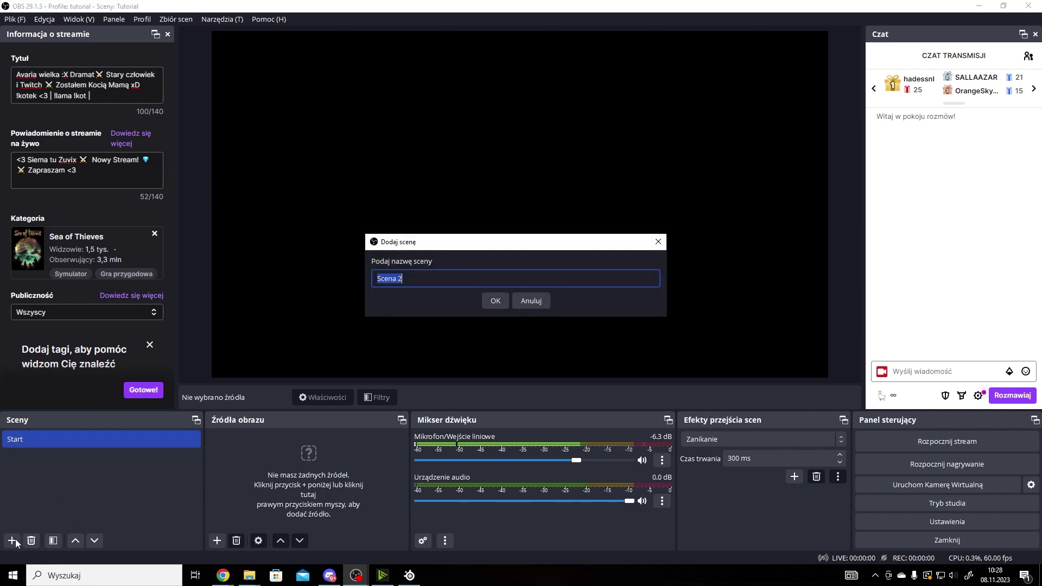
{"action": "type", "text": "Pauza"}
{"action": "key", "text": "Return"}
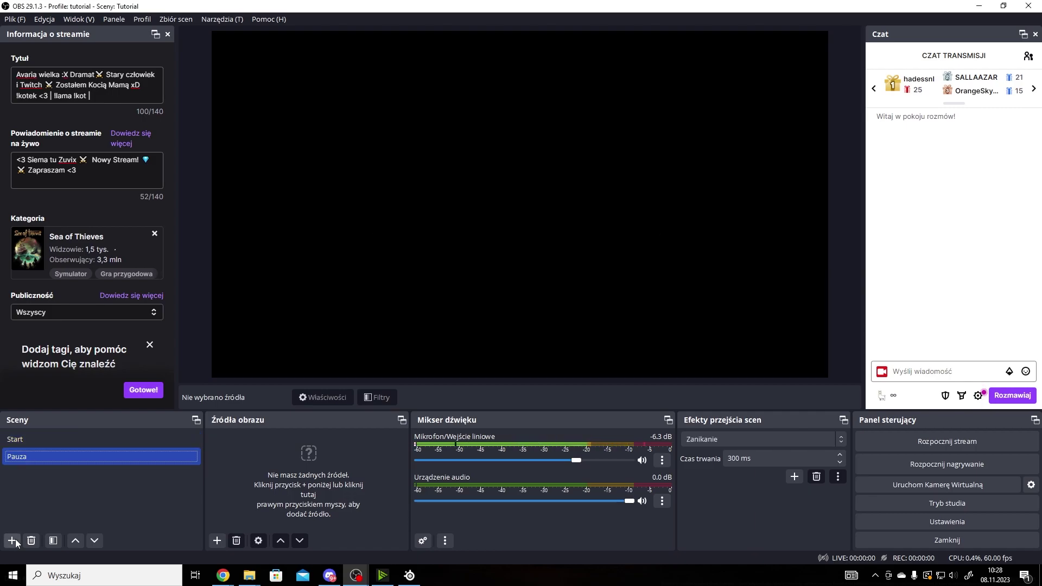
{"action": "left_click", "coordinate": [12, 540]}
{"action": "type", "text": "End"}
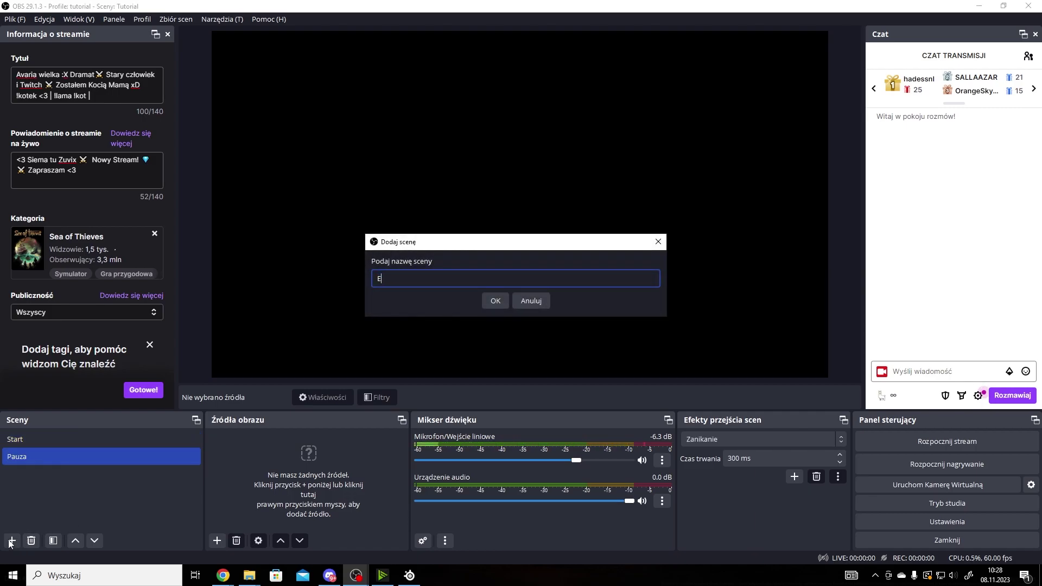
{"action": "key", "text": "Return"}
Add two more scenes named Rozmowy and Gre
{"action": "left_click", "coordinate": [12, 541]}
{"action": "type", "text": "Rozmowy"}
{"action": "key", "text": "Return"}
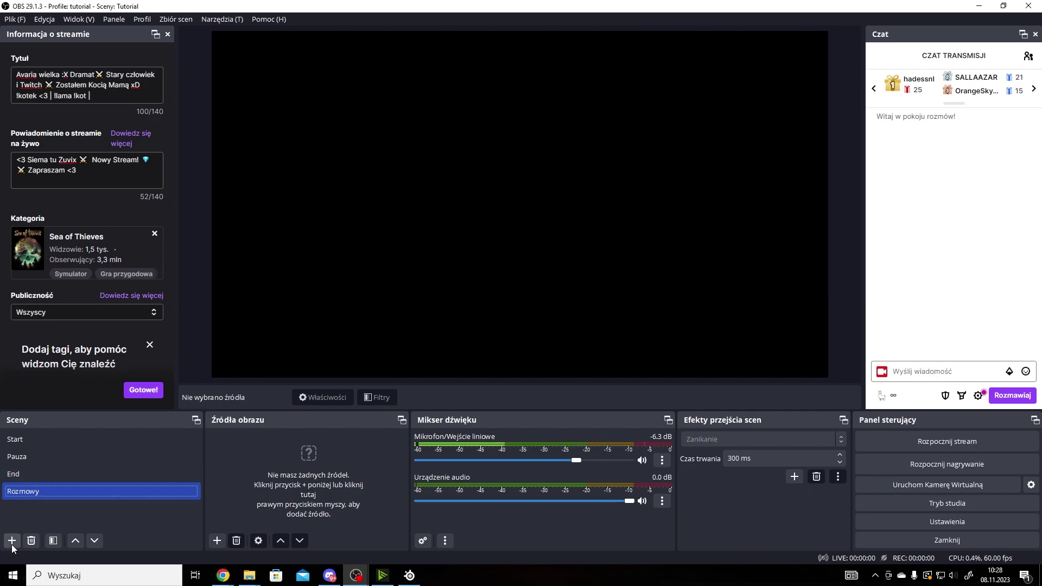
{"action": "left_click", "coordinate": [12, 540]}
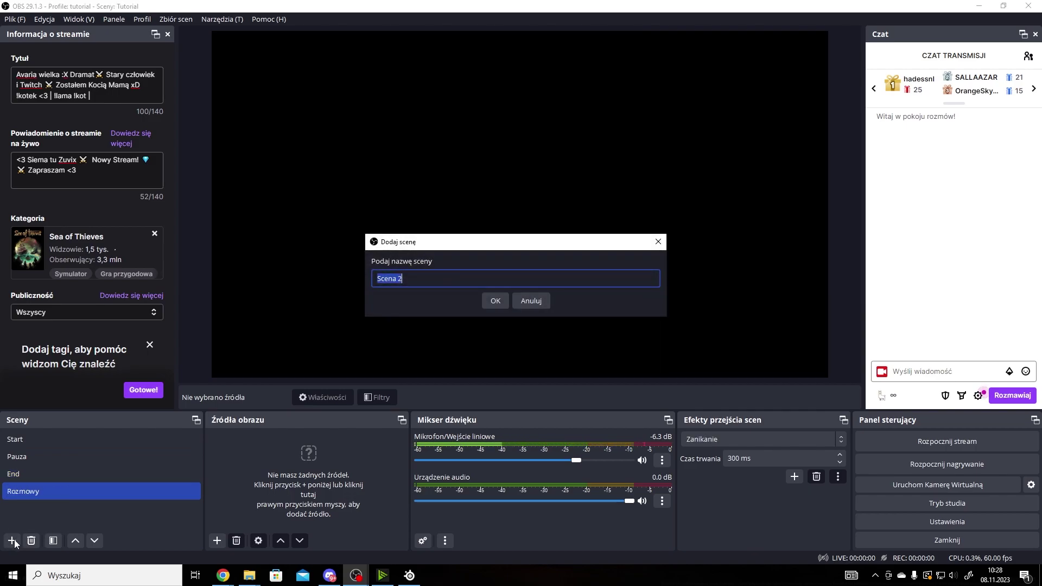
{"action": "key", "text": "Return"}
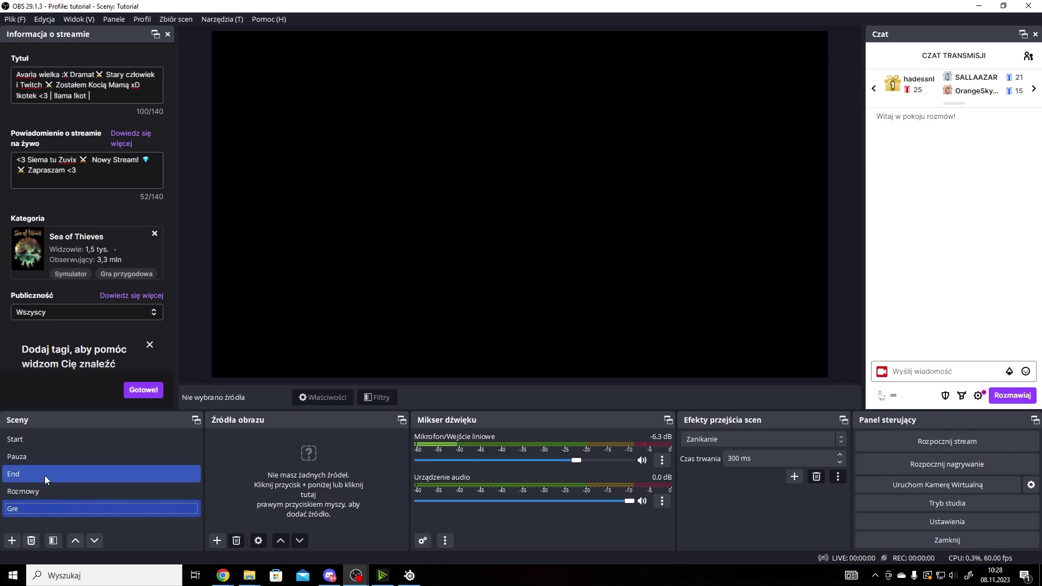
{"action": "left_click", "coordinate": [50, 441]}
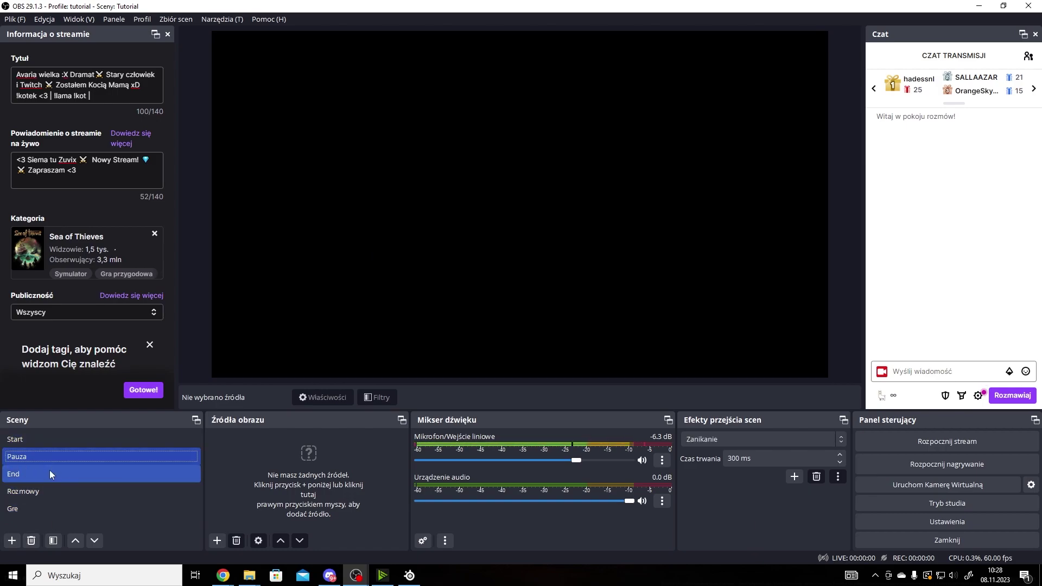
{"action": "left_click", "coordinate": [41, 507]}
{"action": "left_click", "coordinate": [44, 491]}
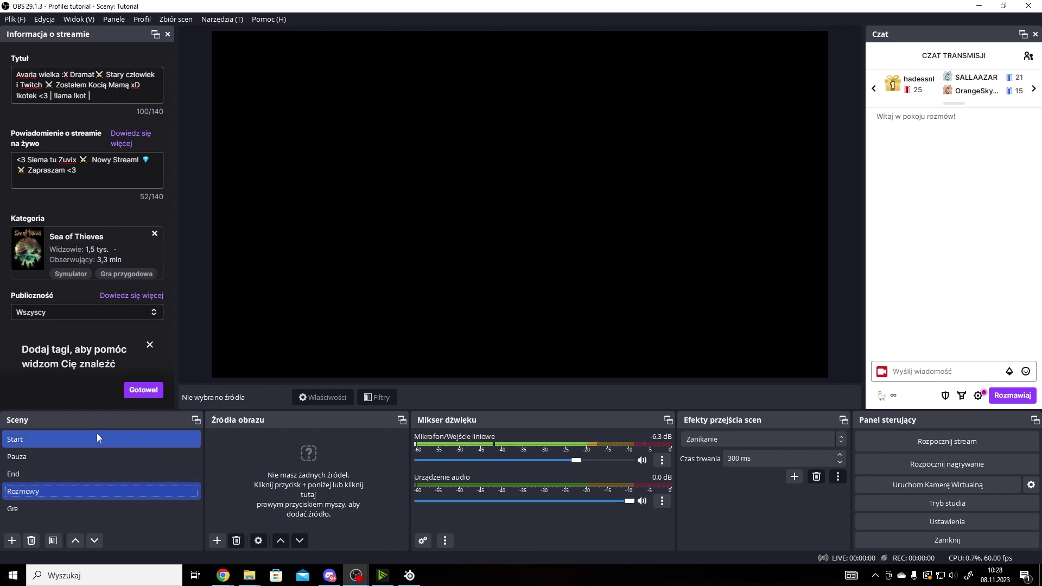
Add the start image from the OverlayTut folder as a source in the Start scene and switch to the Pauza scene
{"action": "left_click", "coordinate": [79, 436]}
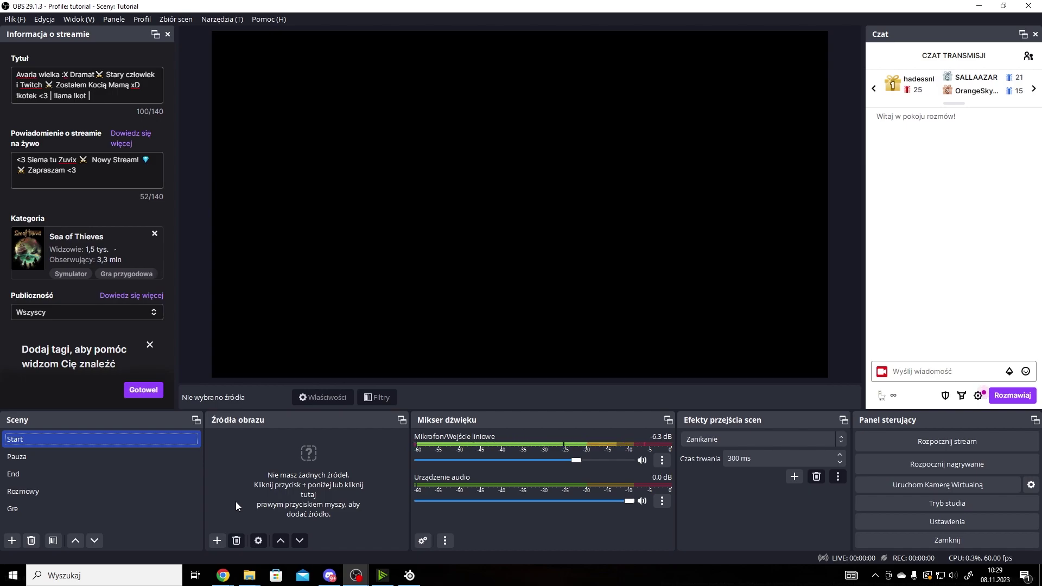
{"action": "left_click", "coordinate": [249, 575]}
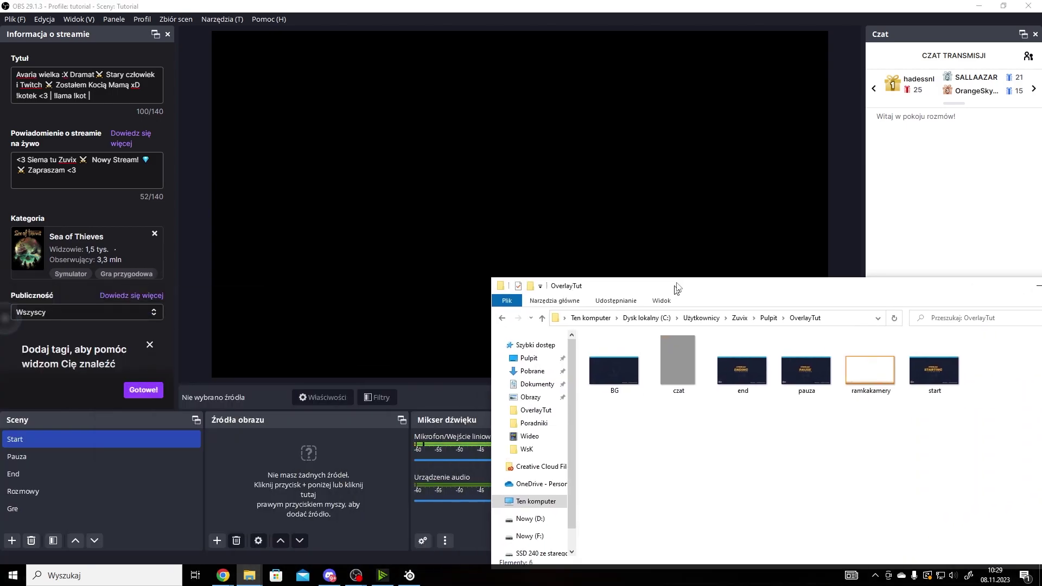
{"action": "left_click_drag", "start_coordinate": [879, 293], "coordinate": [746, 291]}
{"action": "left_click", "coordinate": [825, 216]}
{"action": "left_click", "coordinate": [697, 205]}
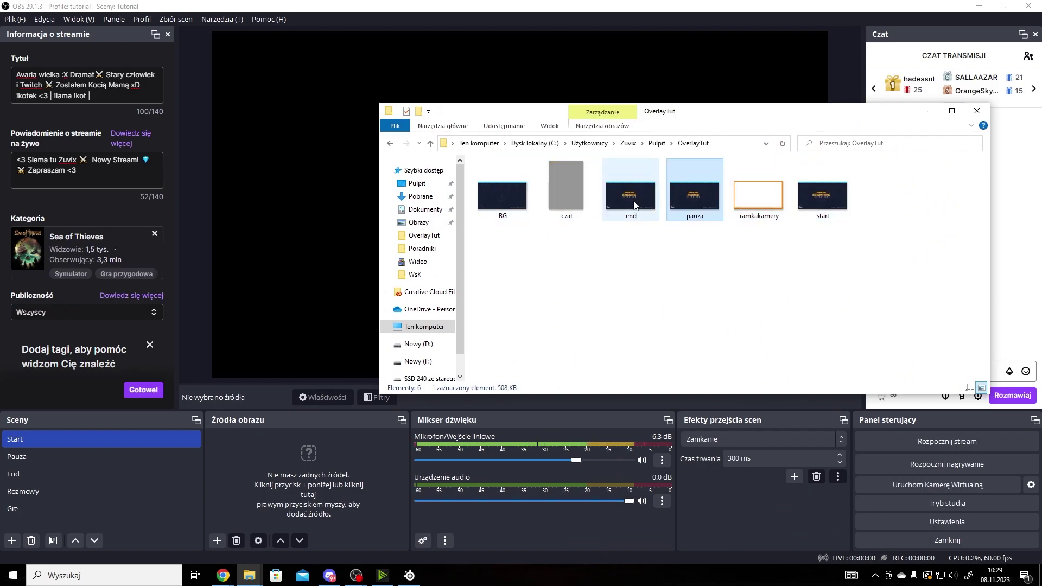
{"action": "left_click", "coordinate": [520, 196]}
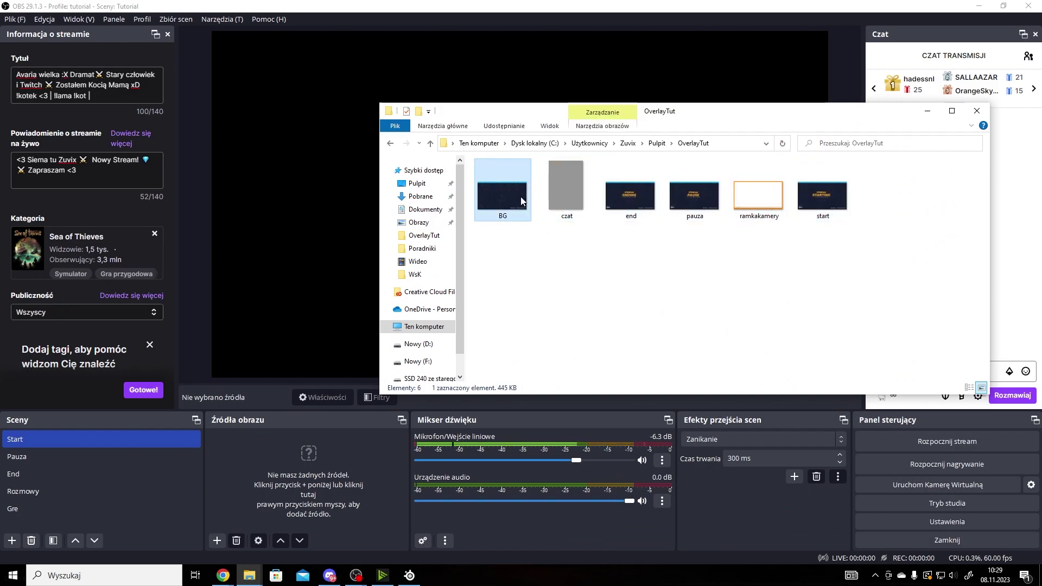
{"action": "left_click", "coordinate": [764, 217]}
{"action": "left_click", "coordinate": [707, 275]}
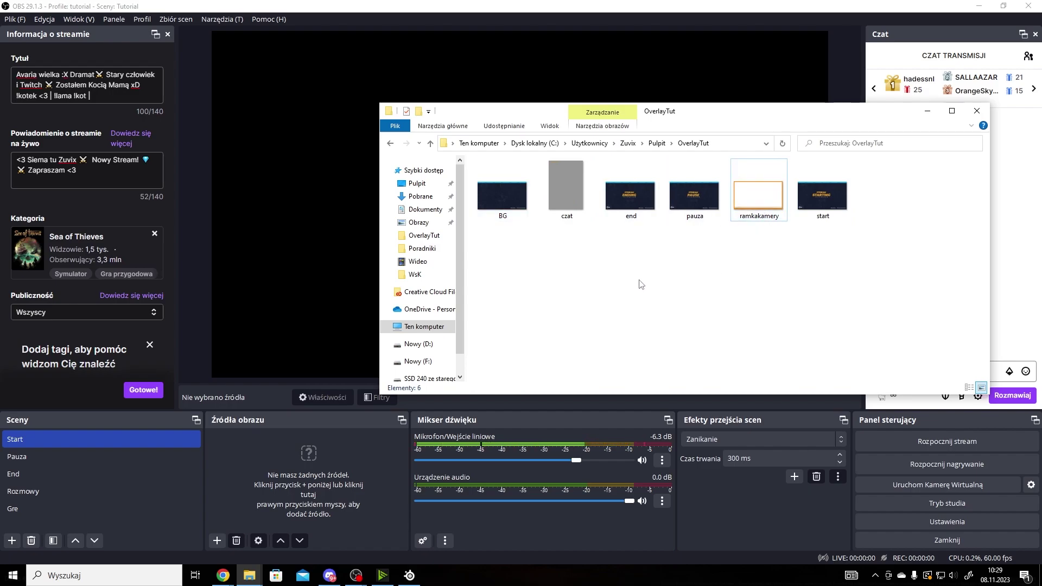
{"action": "left_click_drag", "start_coordinate": [823, 196], "coordinate": [336, 447]}
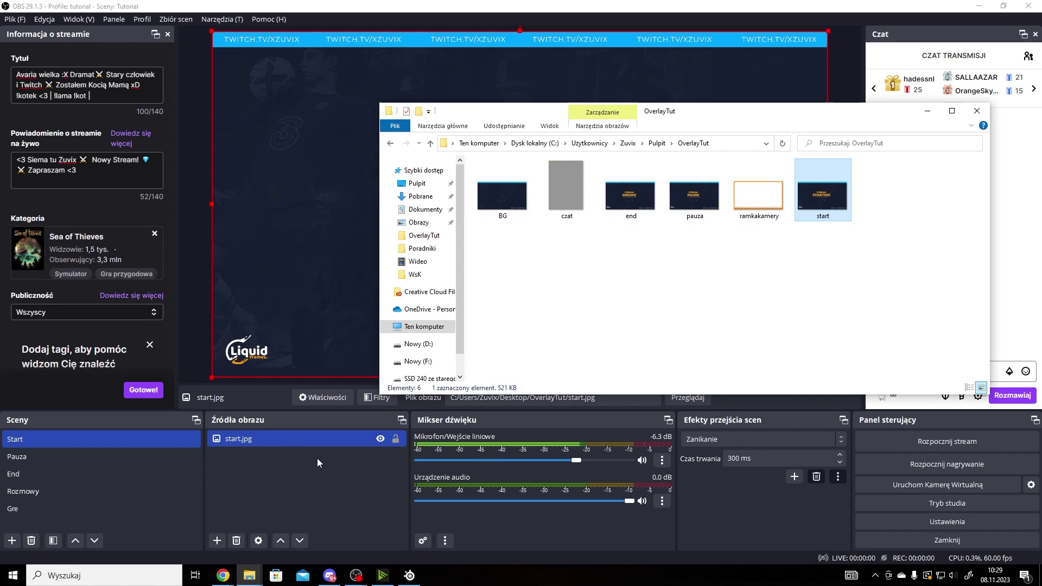
{"action": "left_click", "coordinate": [185, 457]}
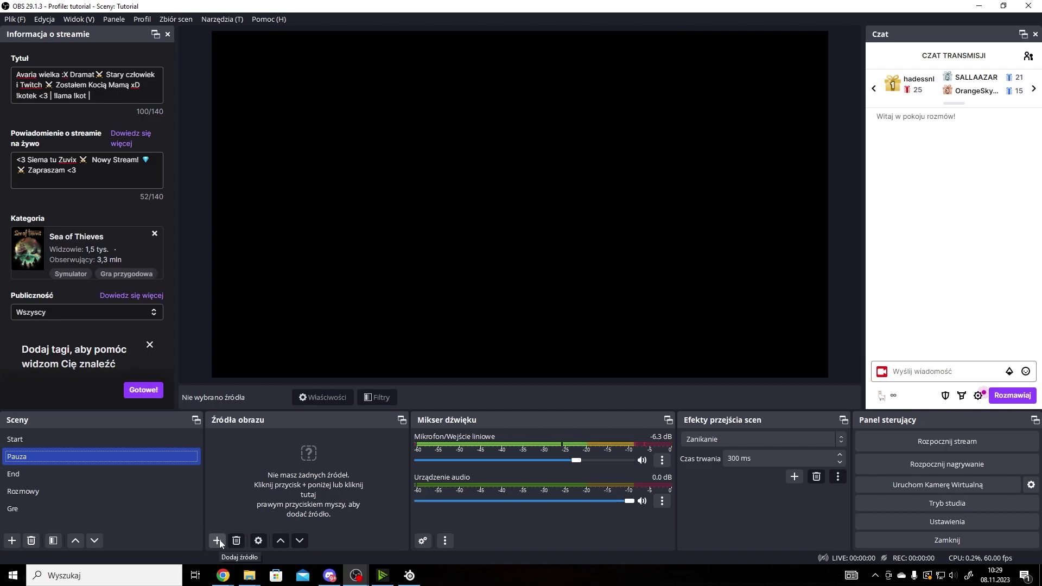
Try out a Browser source (Przeglądarka) in the Pauza scene, look over its URL and size settings, and delete it
{"action": "left_click", "coordinate": [216, 540]}
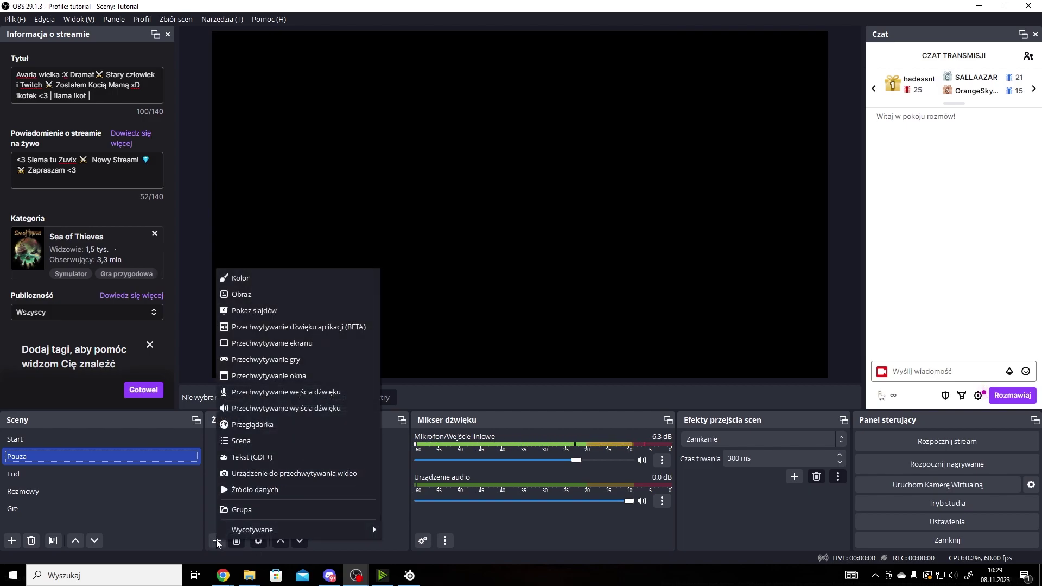
{"action": "left_click", "coordinate": [265, 425]}
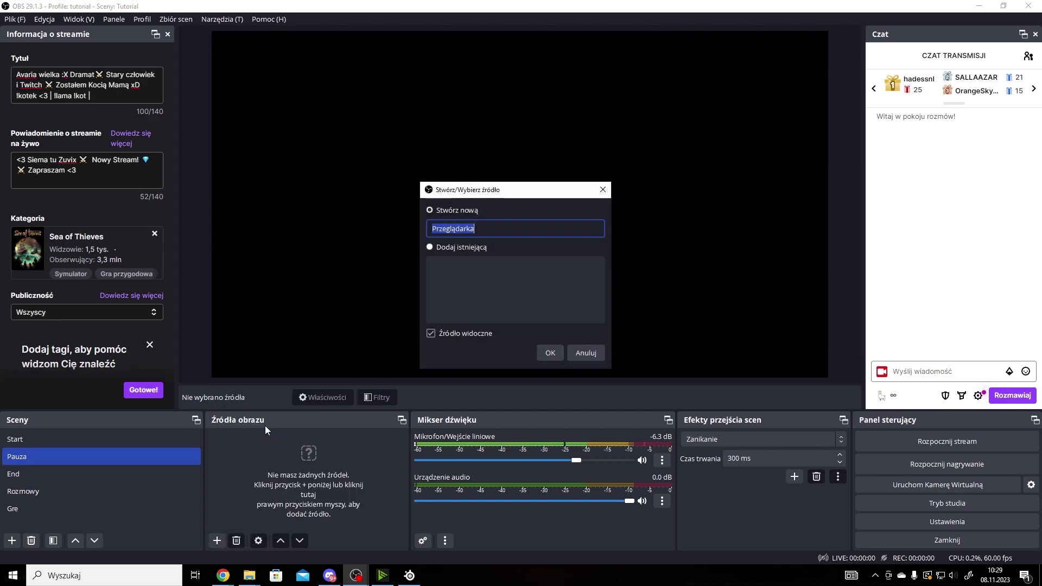
{"action": "left_click", "coordinate": [548, 352]}
{"action": "left_click_drag", "start_coordinate": [521, 304], "coordinate": [377, 295]}
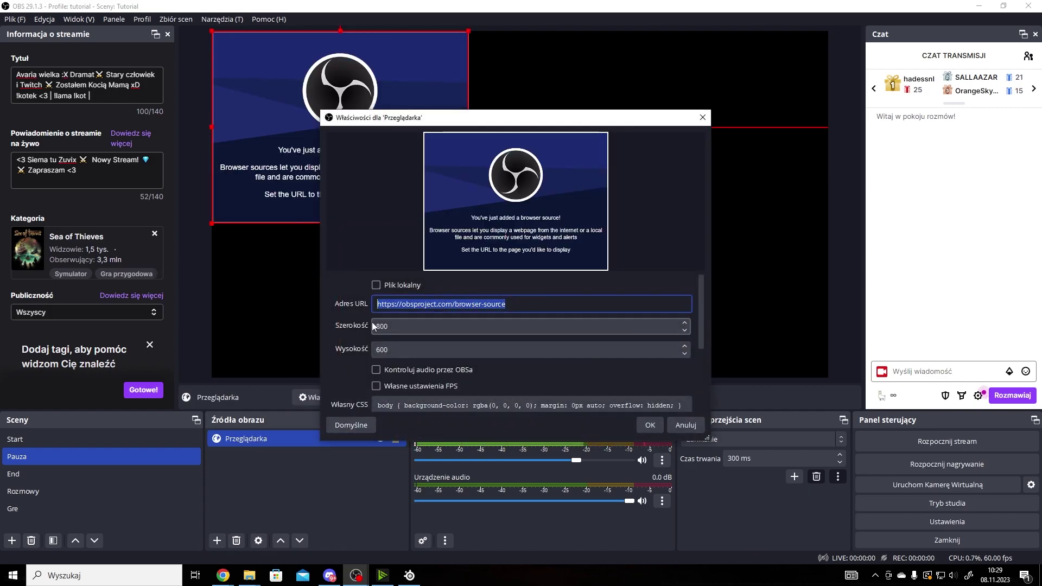
{"action": "key", "text": "Tab"}
{"action": "key", "text": "Tab"}
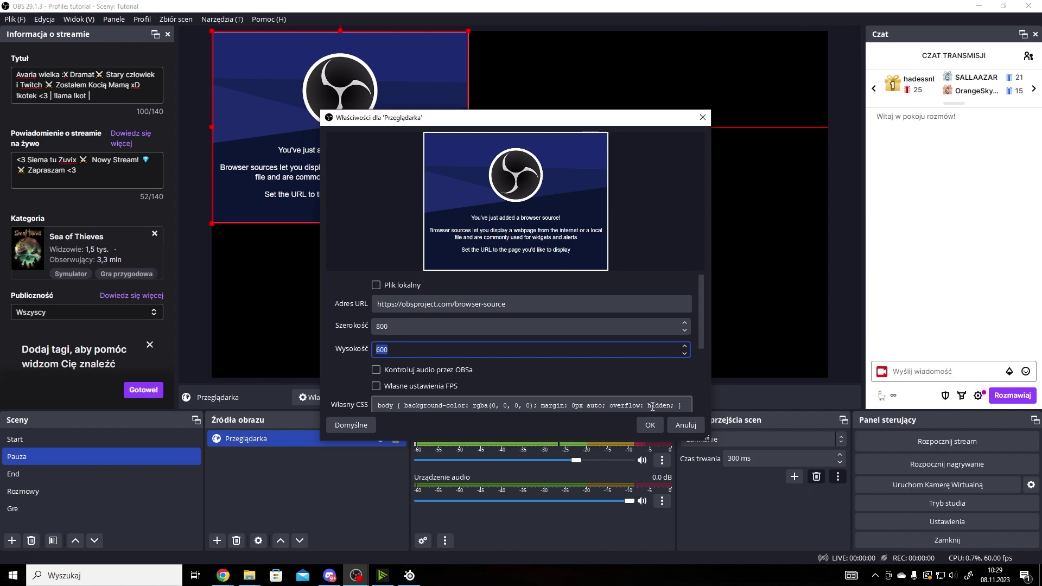
{"action": "left_click", "coordinate": [688, 425]}
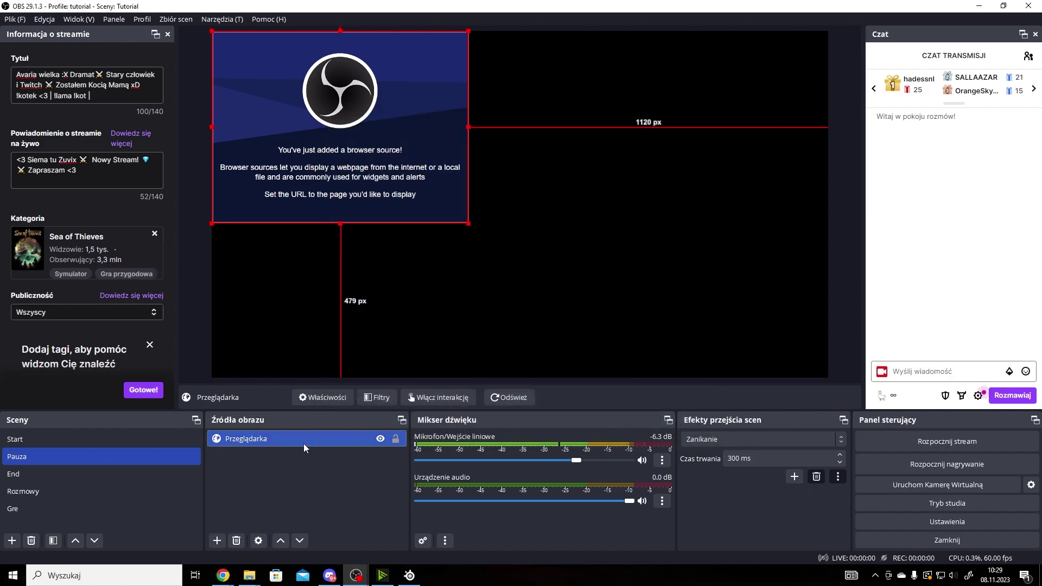
{"action": "key", "text": "Delete"}
{"action": "left_click", "coordinate": [557, 295]}
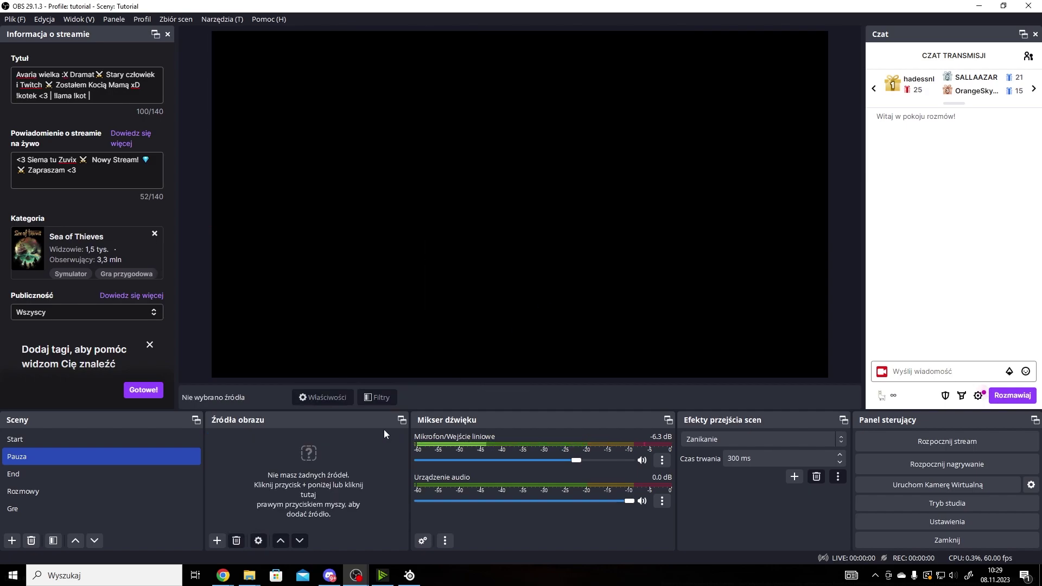
Add the pauza image from the OverlayTut folder as a source in the Pauza scene
{"action": "mouse_move", "coordinate": [249, 574]}
{"action": "left_click", "coordinate": [271, 558]}
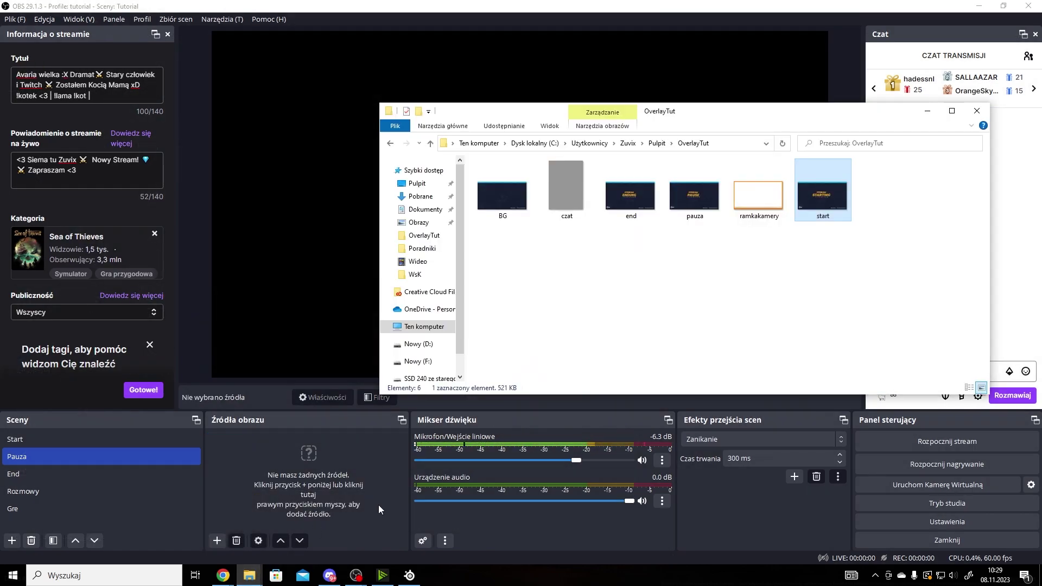
{"action": "left_click_drag", "start_coordinate": [704, 221], "coordinate": [315, 477]}
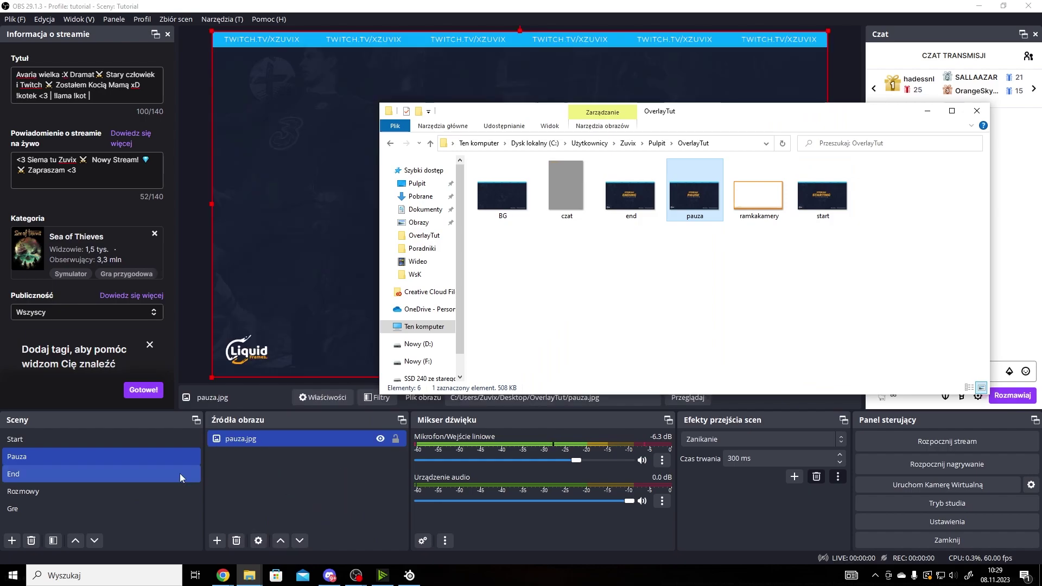
Switch to the End scene and bring the OverlayTut folder back up
{"action": "left_click", "coordinate": [109, 473]}
{"action": "mouse_move", "coordinate": [249, 574]}
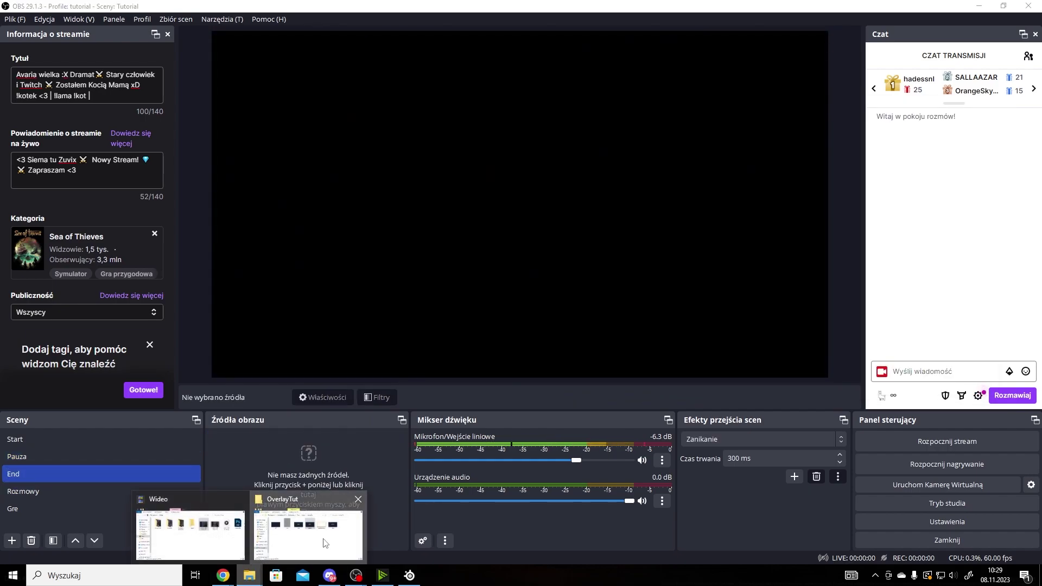
{"action": "left_click", "coordinate": [306, 526]}
Add the BG, czat and ramkakamery images from the OverlayTut folder to the Rozmowy scene, stacked in that order
{"action": "left_click", "coordinate": [23, 491]}
{"action": "left_click_drag", "start_coordinate": [502, 195], "coordinate": [304, 477]}
{"action": "left_click_drag", "start_coordinate": [566, 185], "coordinate": [304, 478]}
{"action": "left_click_drag", "start_coordinate": [758, 196], "coordinate": [486, 246]}
{"action": "left_click", "coordinate": [698, 233]}
{"action": "left_click", "coordinate": [350, 502]}
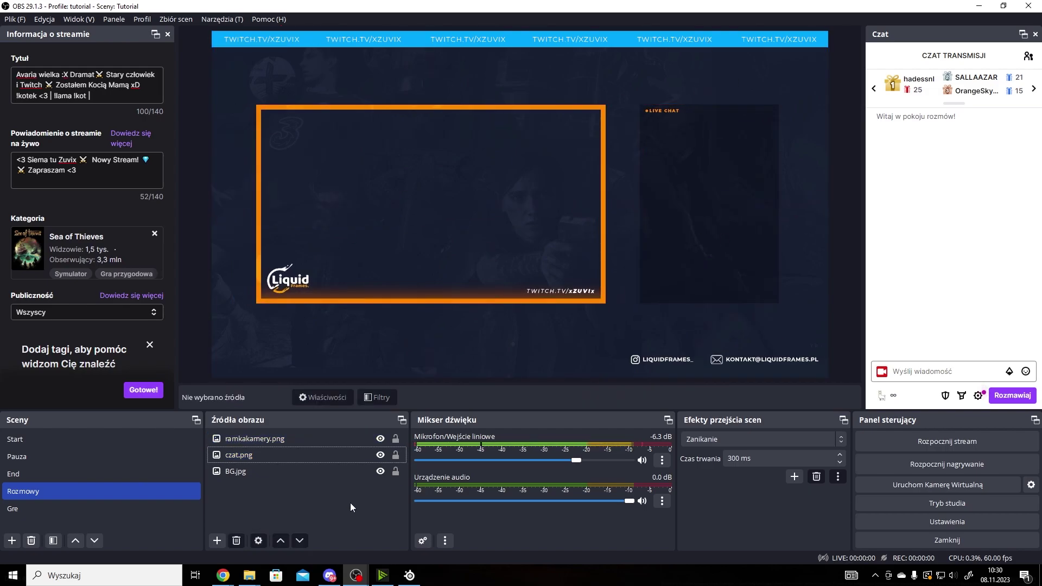
Add a video capture device source named Kamera to the Rozmowy scene, keeping its default device settings
{"action": "left_click", "coordinate": [218, 540]}
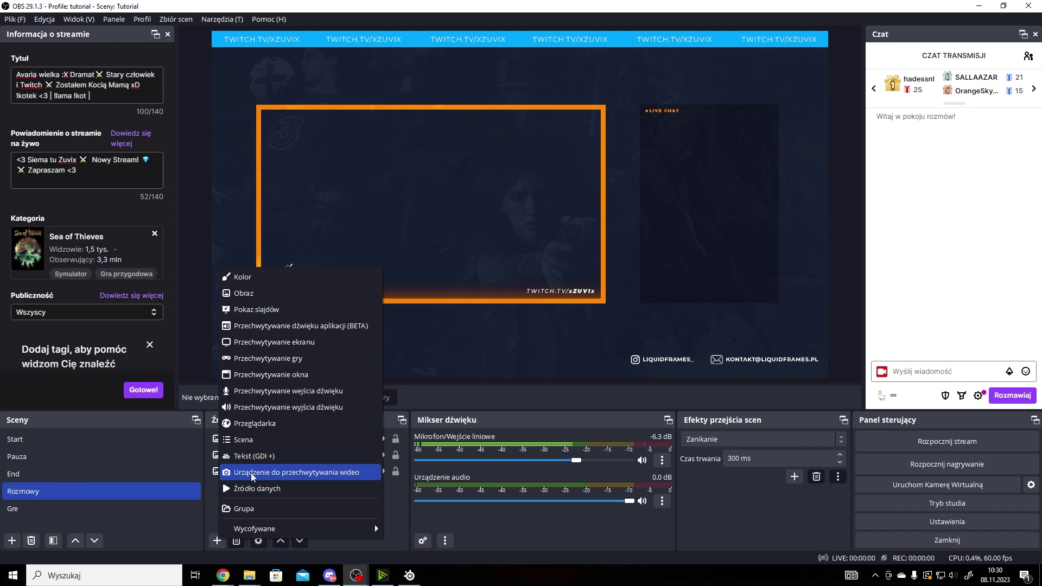
{"action": "left_click", "coordinate": [336, 472]}
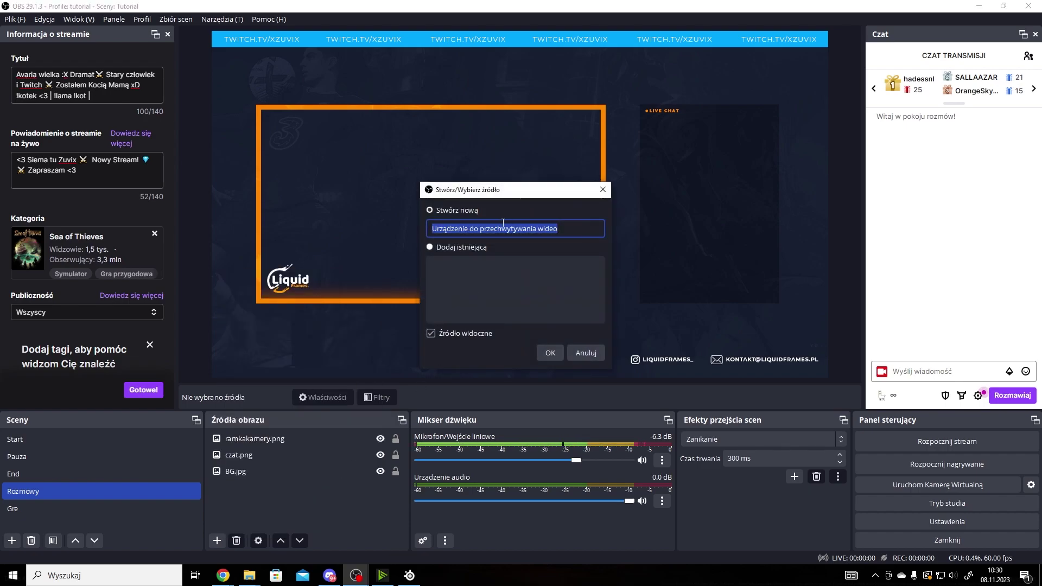
{"action": "type", "text": "Kamera"}
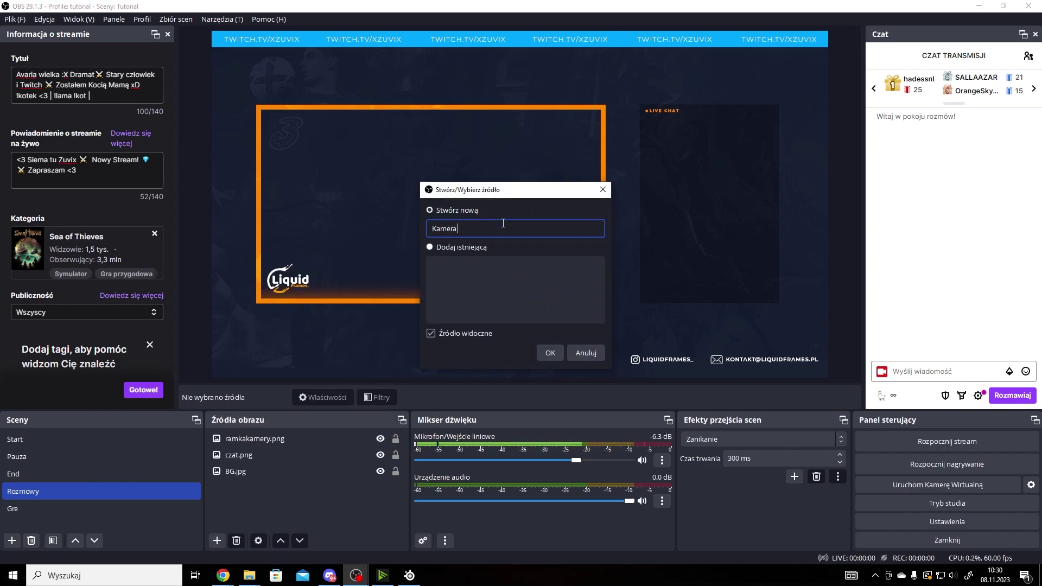
{"action": "key", "text": "Return"}
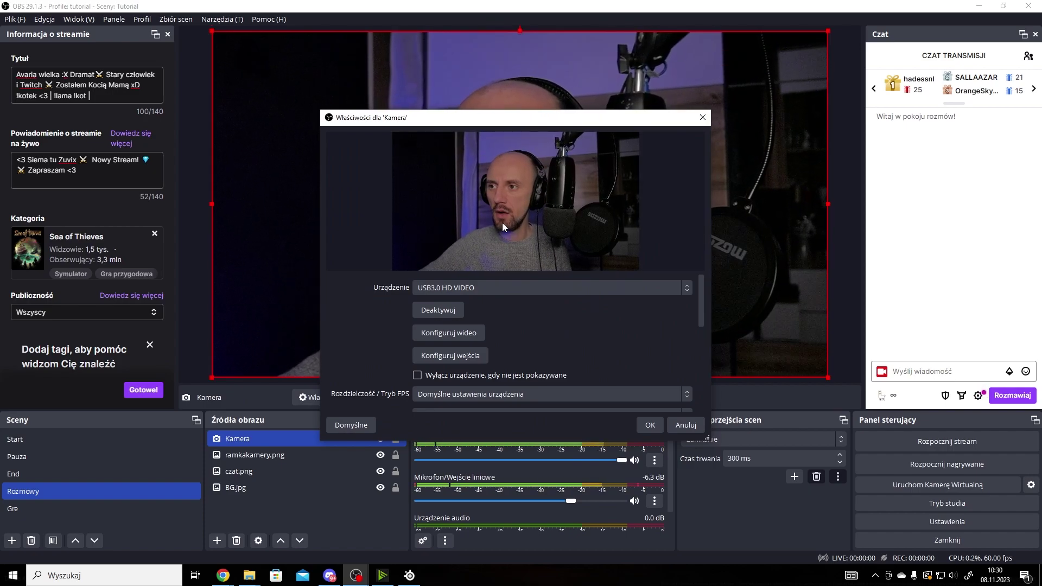
{"action": "left_click", "coordinate": [650, 425]}
Layer Kamera beneath ramkakamery.png and scale it to fit the orange frame, about 144 px from the canvas's left edge and 234 px from its top
{"action": "left_click_drag", "start_coordinate": [281, 438], "coordinate": [280, 461]}
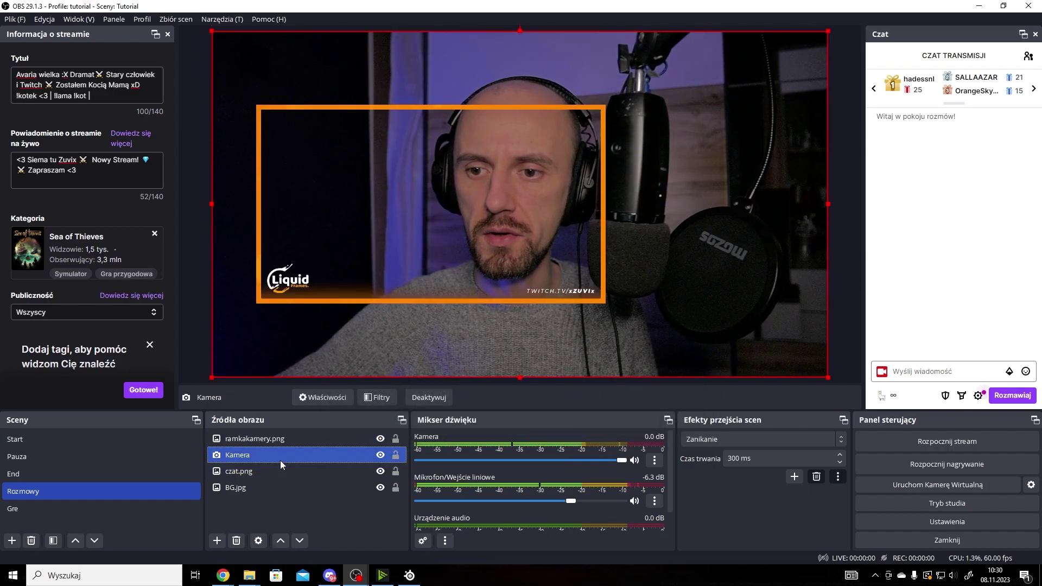
{"action": "left_click_drag", "start_coordinate": [212, 31], "coordinate": [258, 86]}
{"action": "left_click_drag", "start_coordinate": [355, 95], "coordinate": [342, 64]}
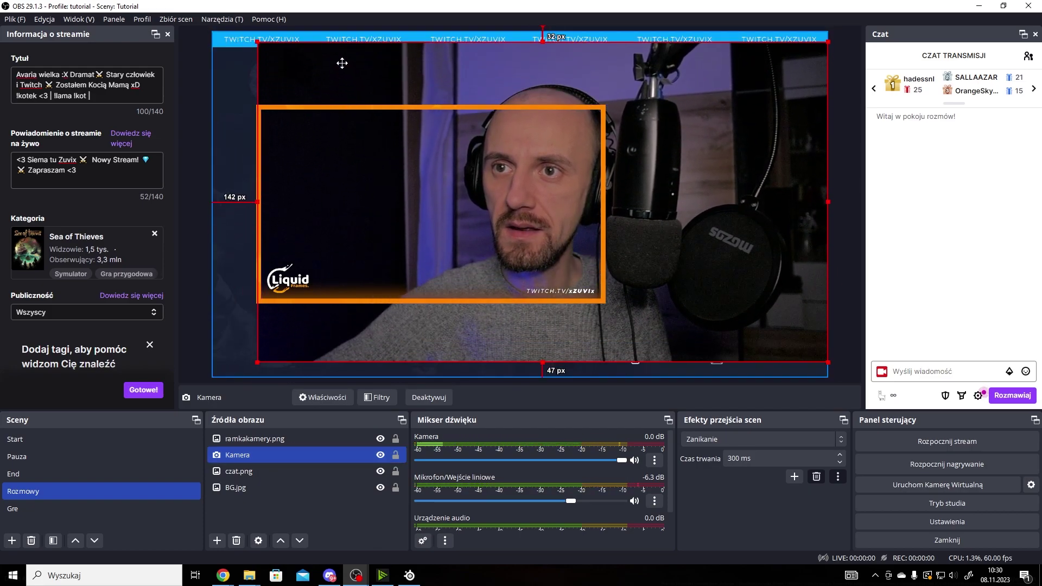
{"action": "left_click_drag", "start_coordinate": [828, 361], "coordinate": [574, 238]}
{"action": "left_click_drag", "start_coordinate": [468, 142], "coordinate": [467, 199]}
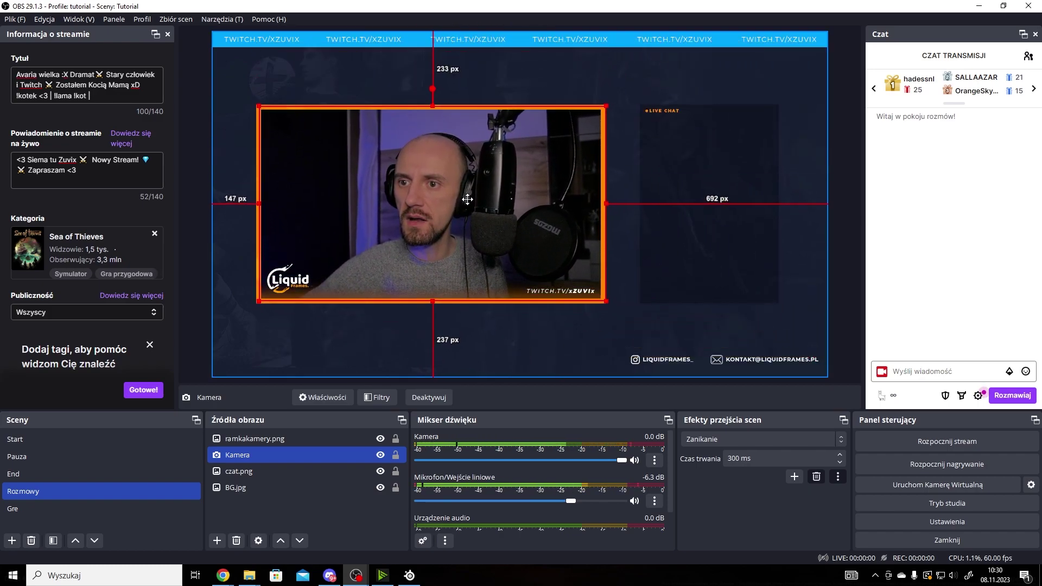
{"action": "left_click_drag", "start_coordinate": [606, 301], "coordinate": [603, 299]}
{"action": "left_click_drag", "start_coordinate": [542, 217], "coordinate": [522, 245]}
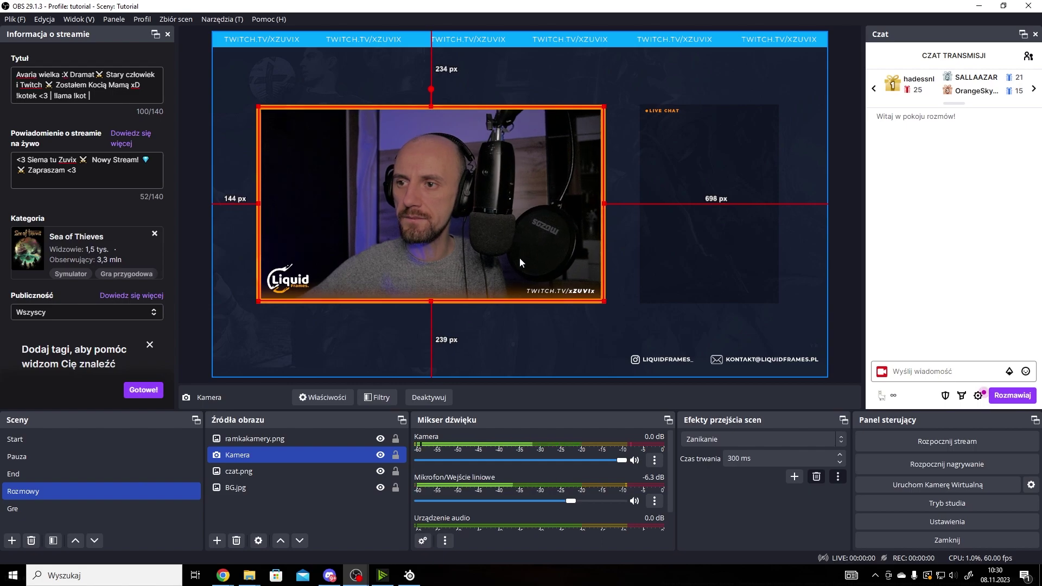
Group ramkakamery.png and Kamera in the Rozmowy scene under the name GrupaKamera and collapse the group
{"action": "left_click", "coordinate": [268, 440]}
{"action": "left_click", "coordinate": [265, 454], "text": "ctrl"}
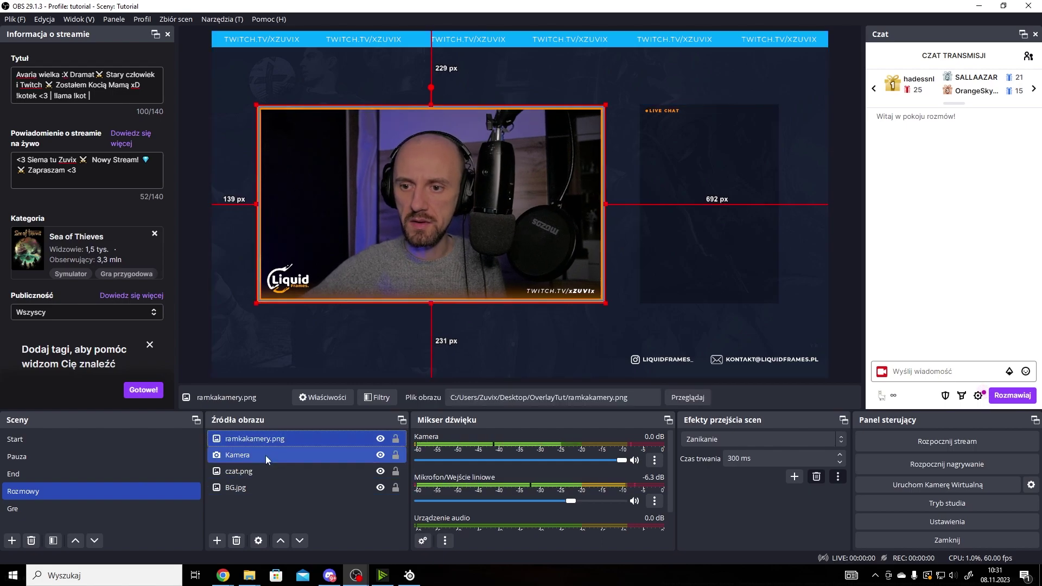
{"action": "right_click", "coordinate": [286, 445]}
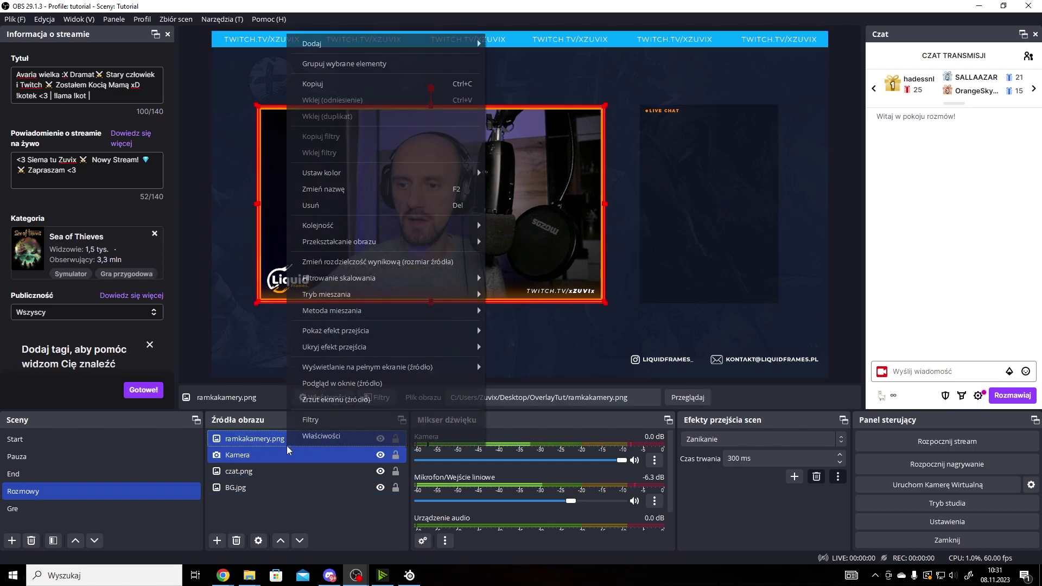
{"action": "left_click", "coordinate": [371, 65]}
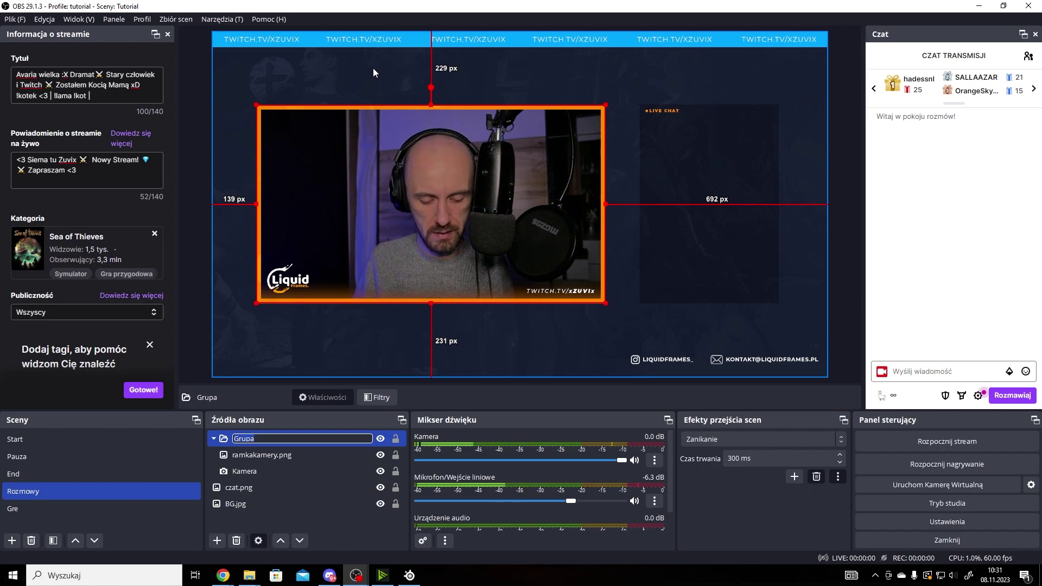
{"action": "type", "text": "K"}
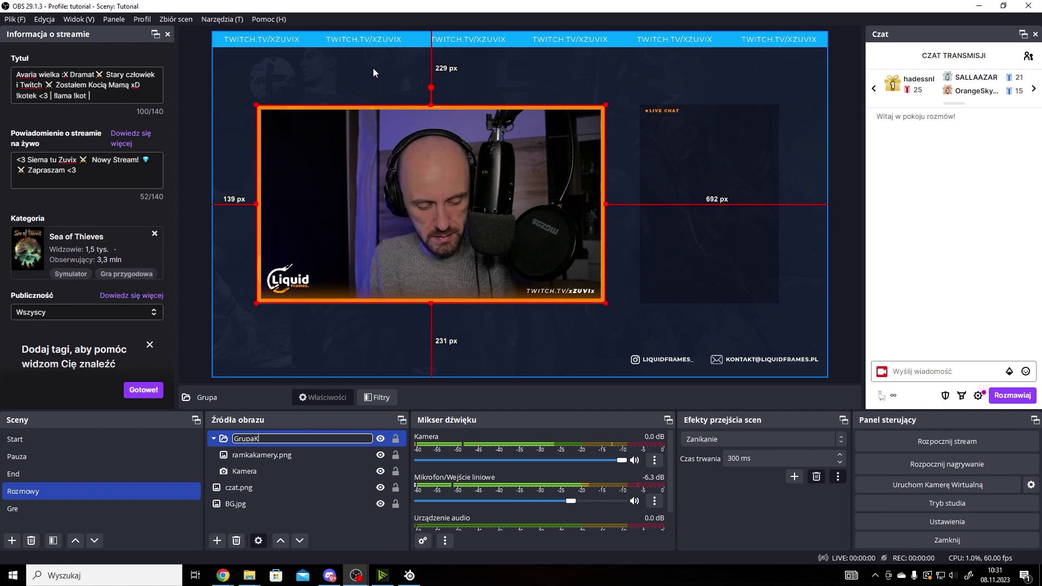
{"action": "type", "text": "amera"}
{"action": "key", "text": "Return"}
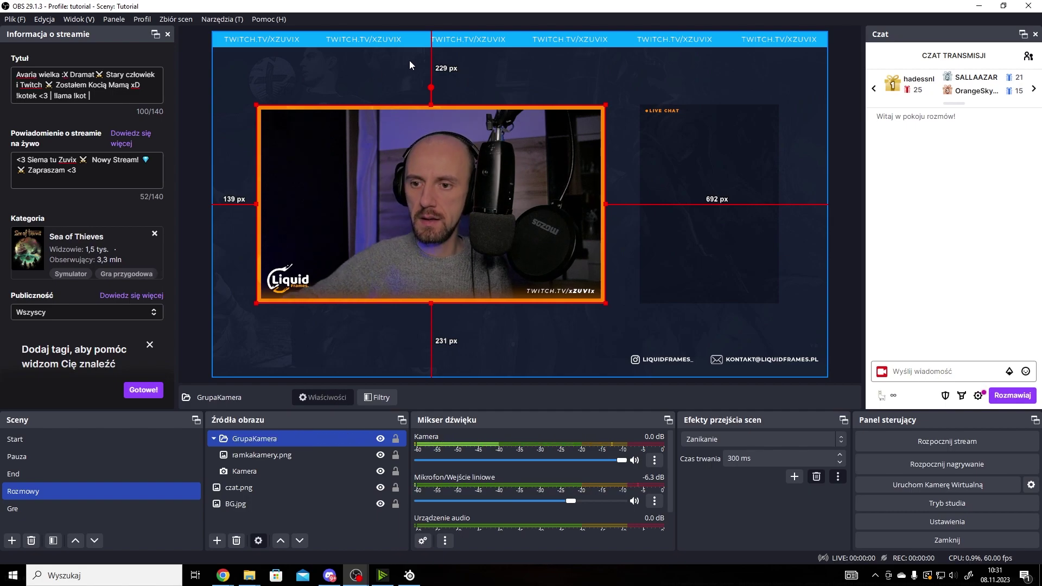
{"action": "left_click", "coordinate": [214, 438]}
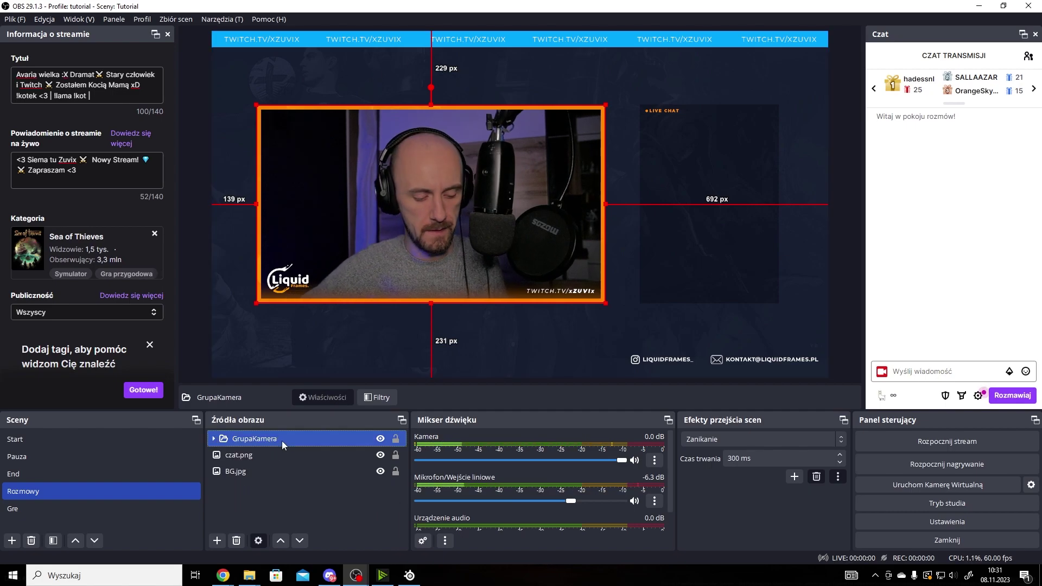
Paste a copy of GrupaKamera into the empty Gre scene
{"action": "left_click", "coordinate": [91, 505]}
{"action": "left_click", "coordinate": [121, 503]}
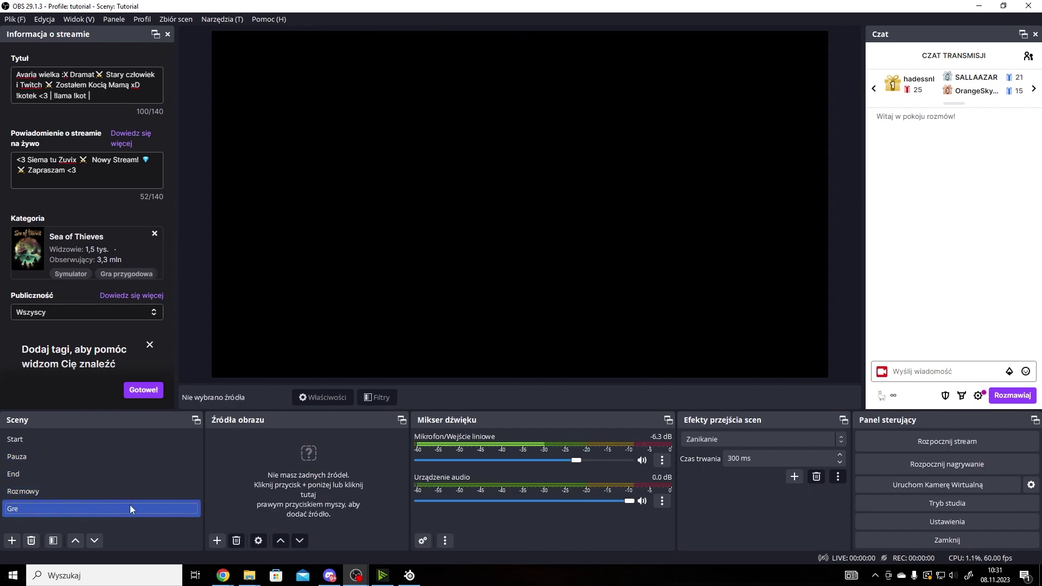
{"action": "key", "text": "Return"}
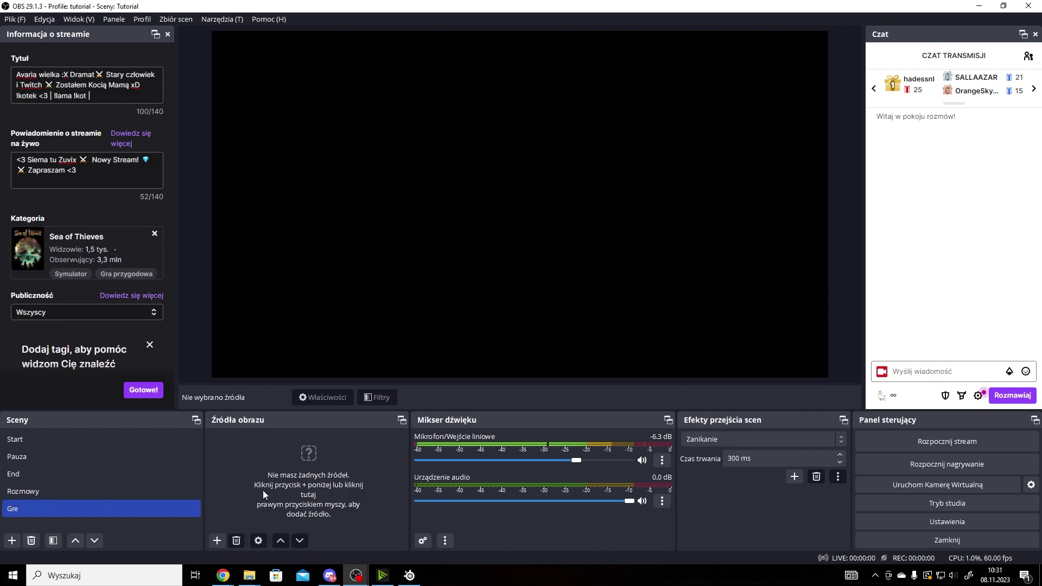
{"action": "key", "text": "ctrl+v"}
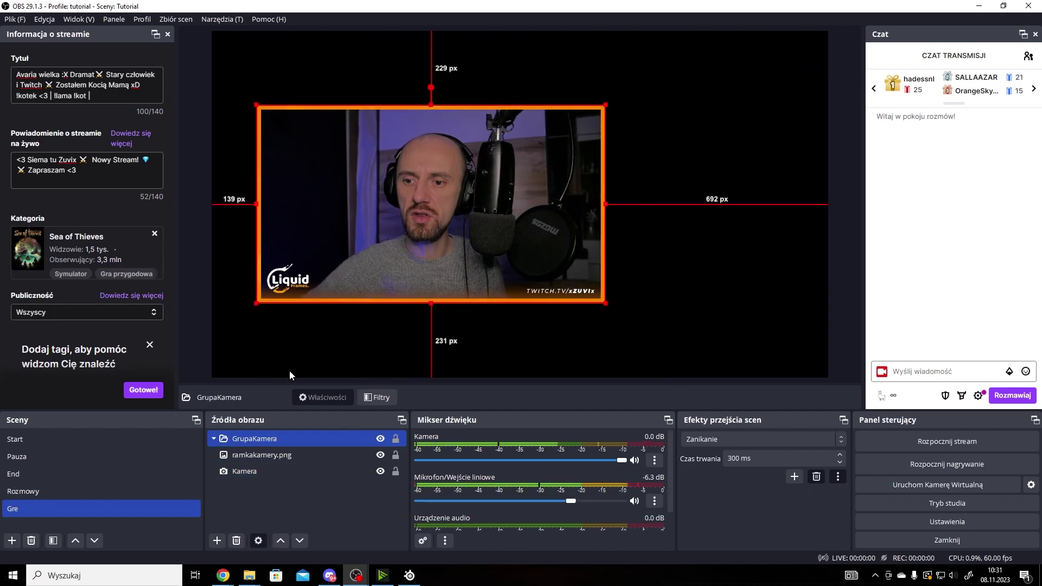
Review the Kamera source's device properties in the Gre scene, keeping its settings, and select GrupaKamera again
{"action": "left_click", "coordinate": [317, 507]}
{"action": "left_click", "coordinate": [255, 468]}
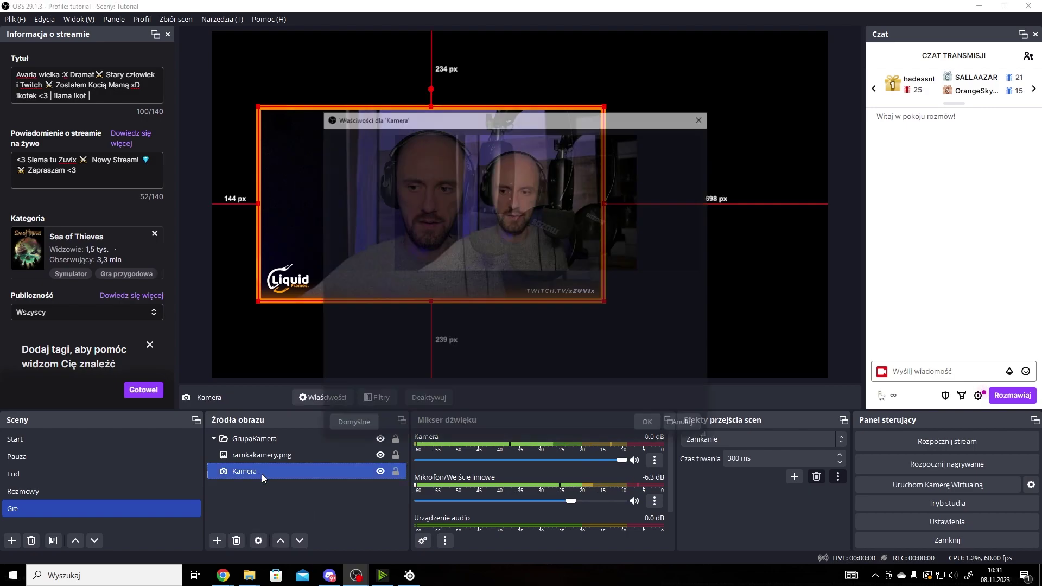
{"action": "double_click", "coordinate": [261, 474]}
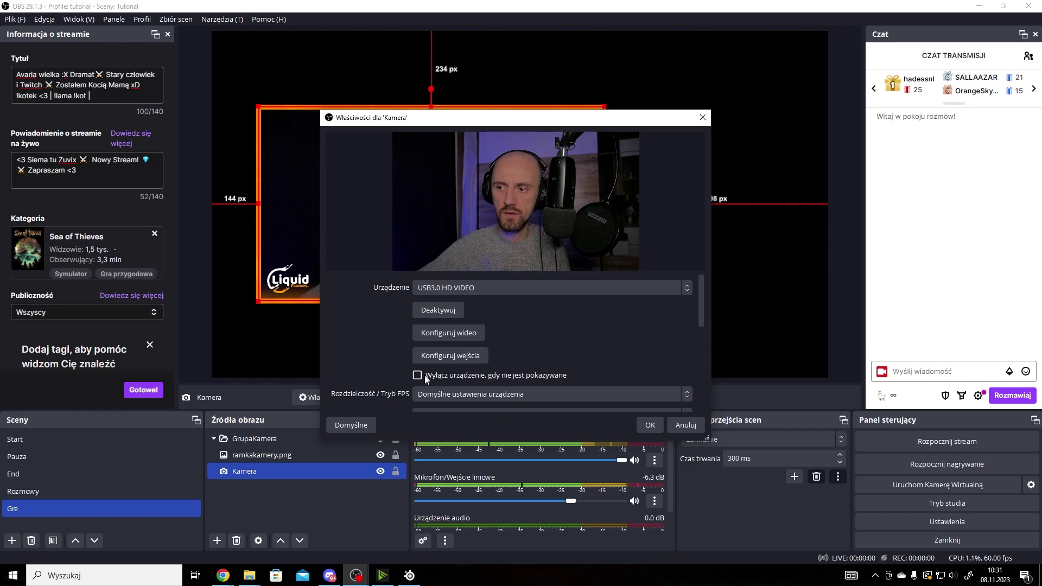
{"action": "left_click", "coordinate": [646, 425]}
{"action": "left_click", "coordinate": [249, 438]}
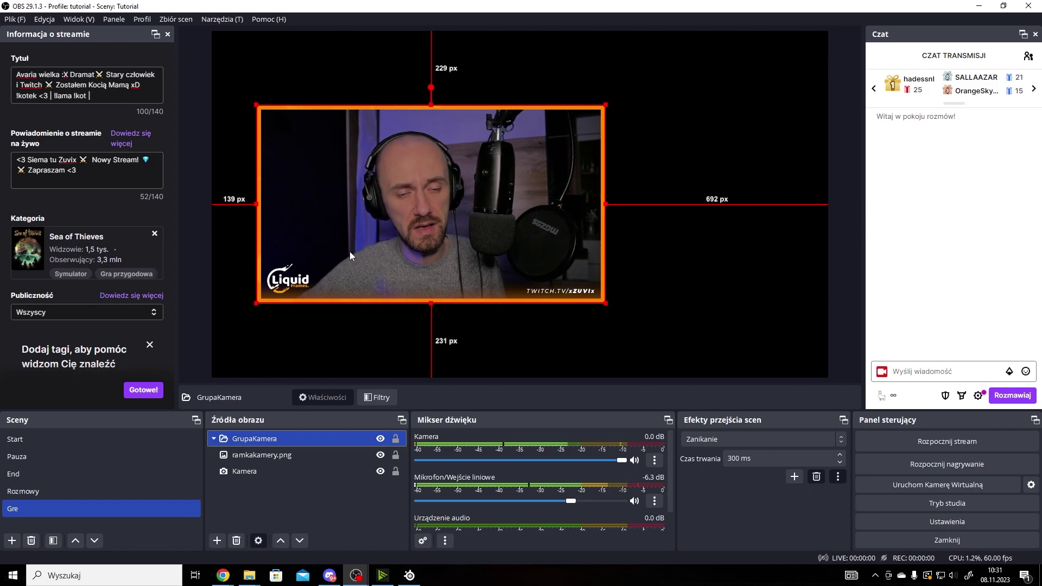
Check the End and Rozmowy scenes and return to the Gre scene
{"action": "left_click", "coordinate": [30, 475]}
{"action": "left_click", "coordinate": [35, 497]}
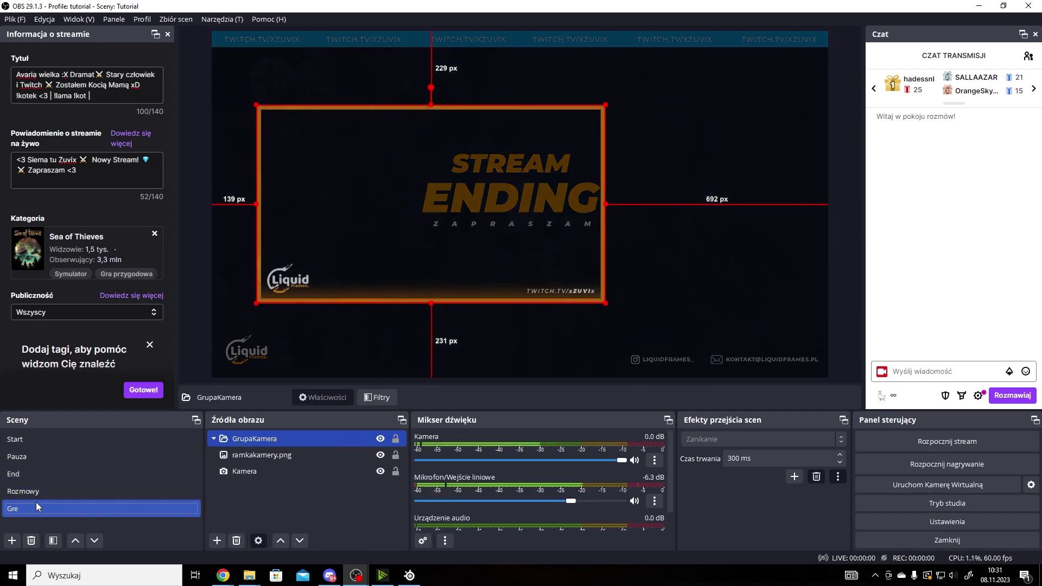
{"action": "left_click", "coordinate": [37, 506]}
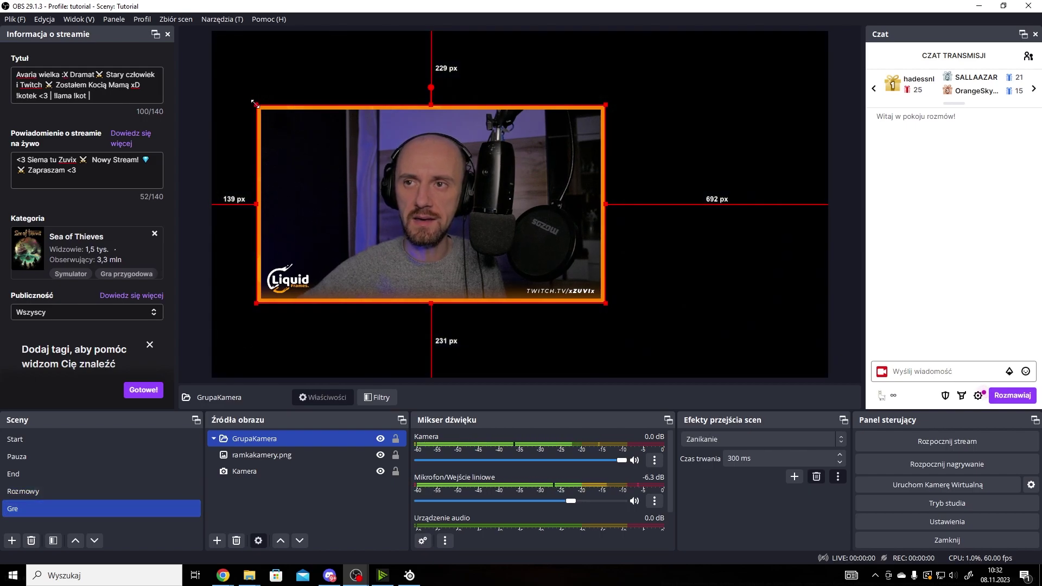
Scale GrupaKamera down into the canvas's lower-right corner, about 54 px from the right and bottom edges, and collapse the group
{"action": "left_click_drag", "start_coordinate": [255, 105], "coordinate": [451, 218]}
{"action": "left_click_drag", "start_coordinate": [508, 261], "coordinate": [743, 316]}
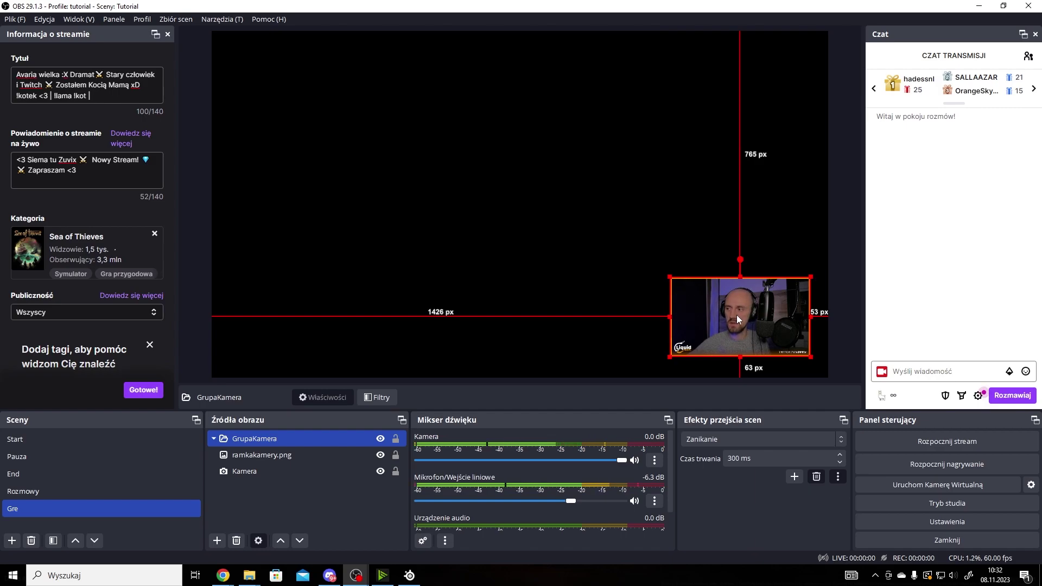
{"action": "left_click_drag", "start_coordinate": [737, 315], "coordinate": [734, 313]}
{"action": "left_click_drag", "start_coordinate": [736, 319], "coordinate": [734, 316]}
{"action": "left_click", "coordinate": [297, 505]}
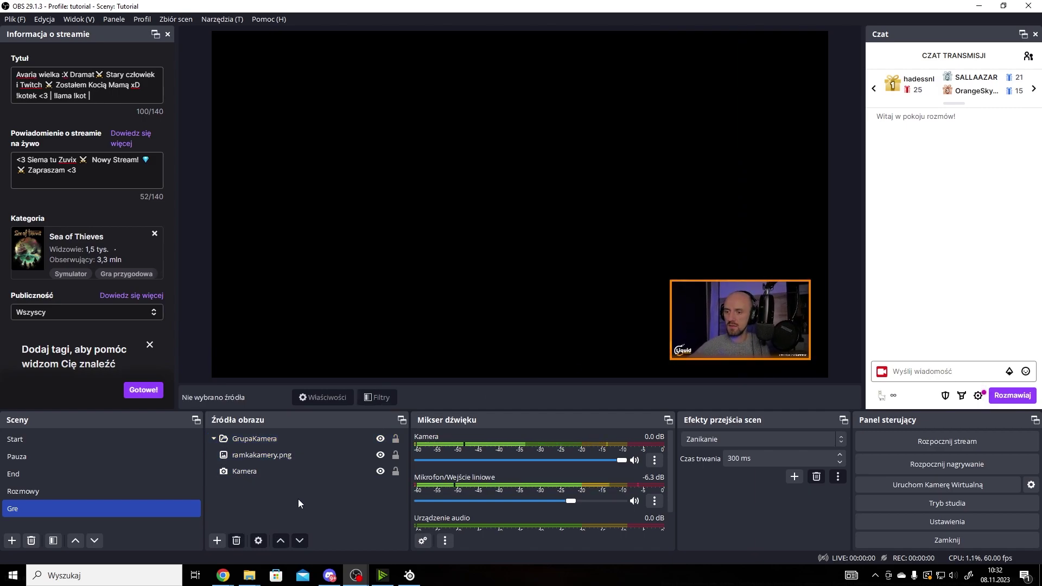
{"action": "left_click", "coordinate": [214, 438]}
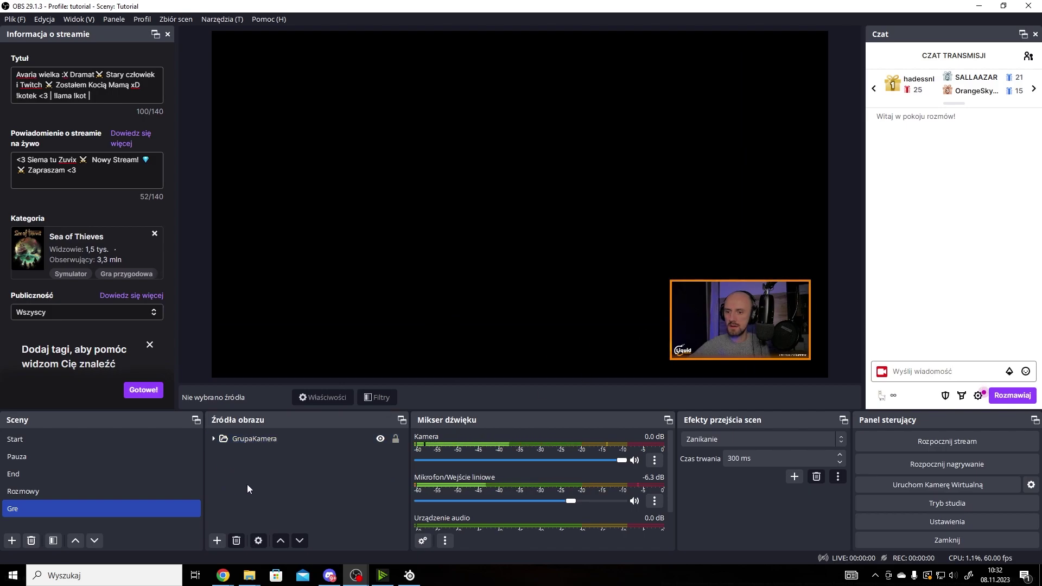
Mute Kamera's audio and hide it from the mixer, checking the mixer in both the Rozmowy and Gre scenes
{"action": "left_click_drag", "start_coordinate": [382, 411], "coordinate": [373, 356]}
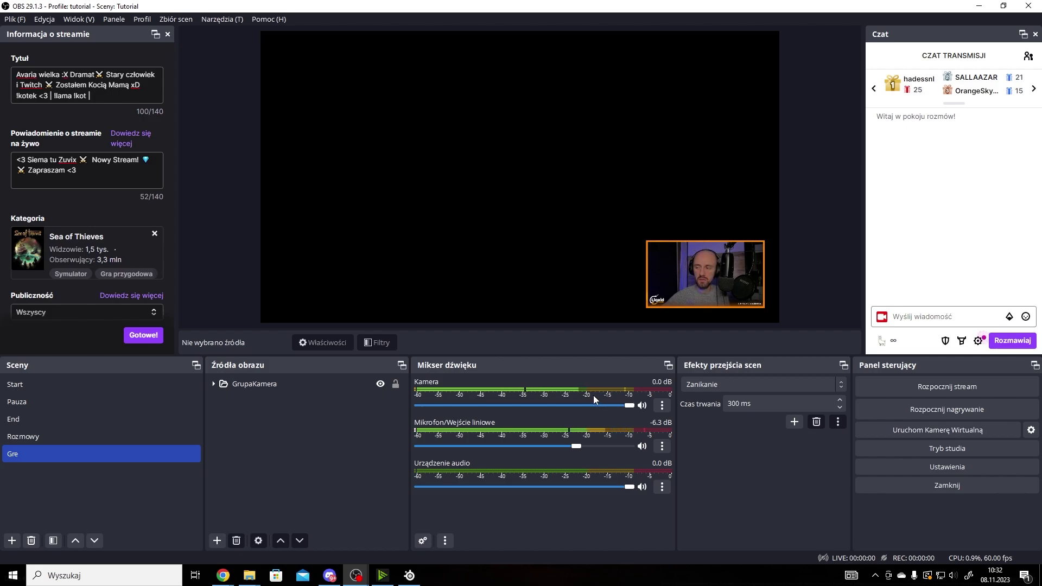
{"action": "left_click", "coordinate": [643, 405]}
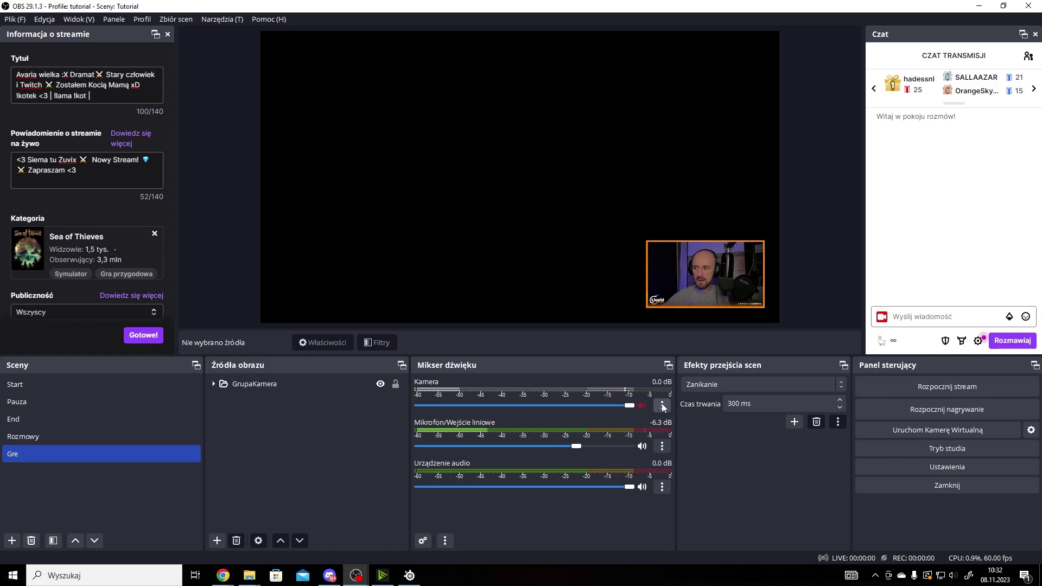
{"action": "left_click", "coordinate": [662, 405]}
{"action": "left_click", "coordinate": [697, 450]}
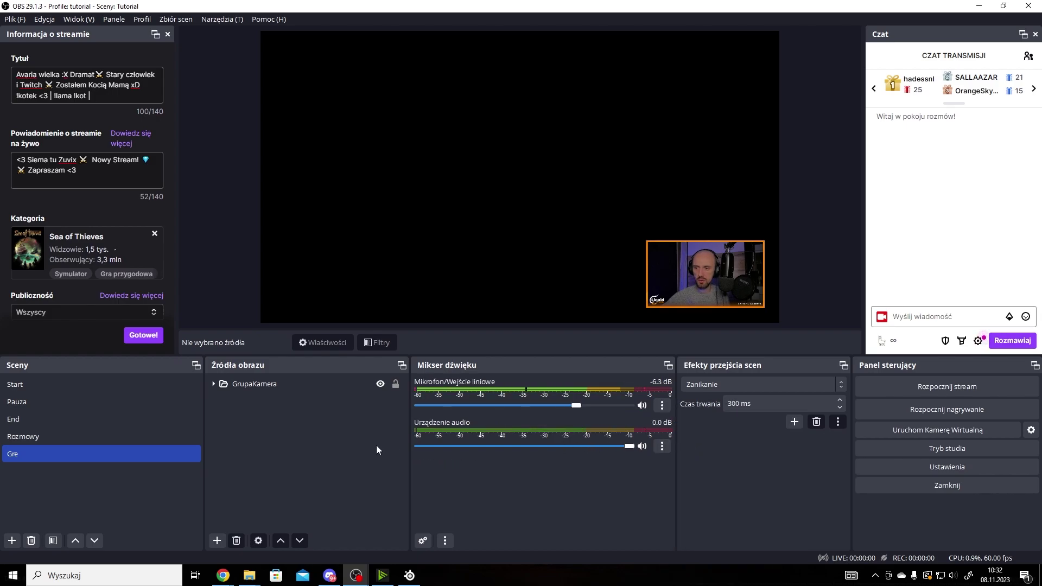
{"action": "left_click", "coordinate": [129, 435]}
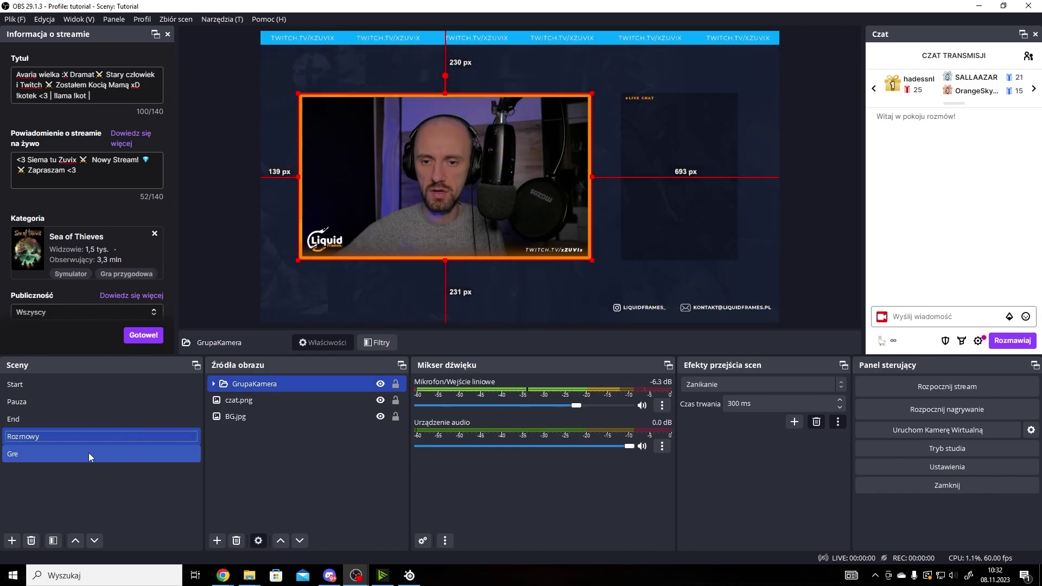
{"action": "left_click", "coordinate": [89, 453]}
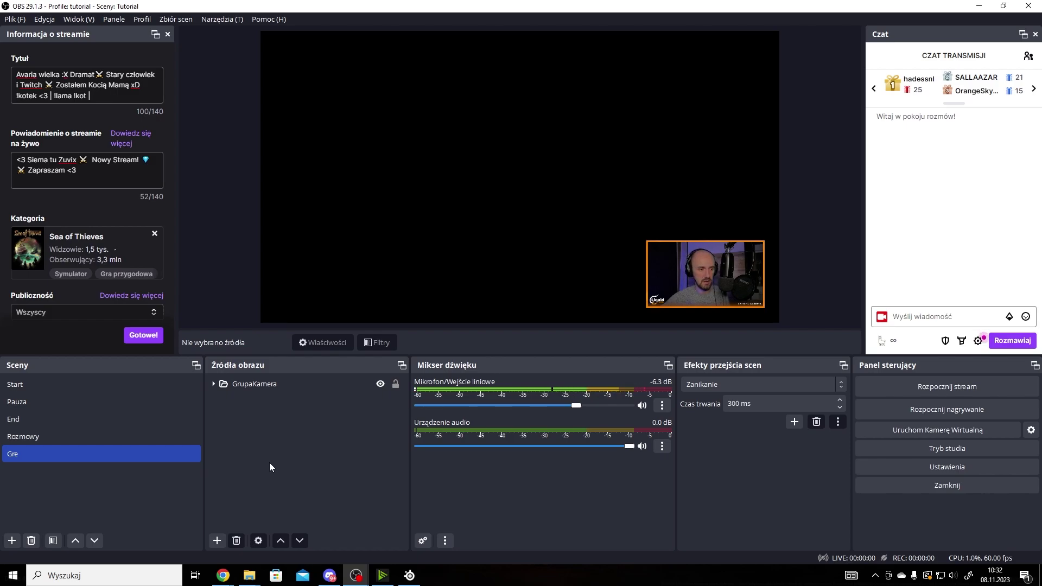
{"action": "left_click", "coordinate": [217, 540]}
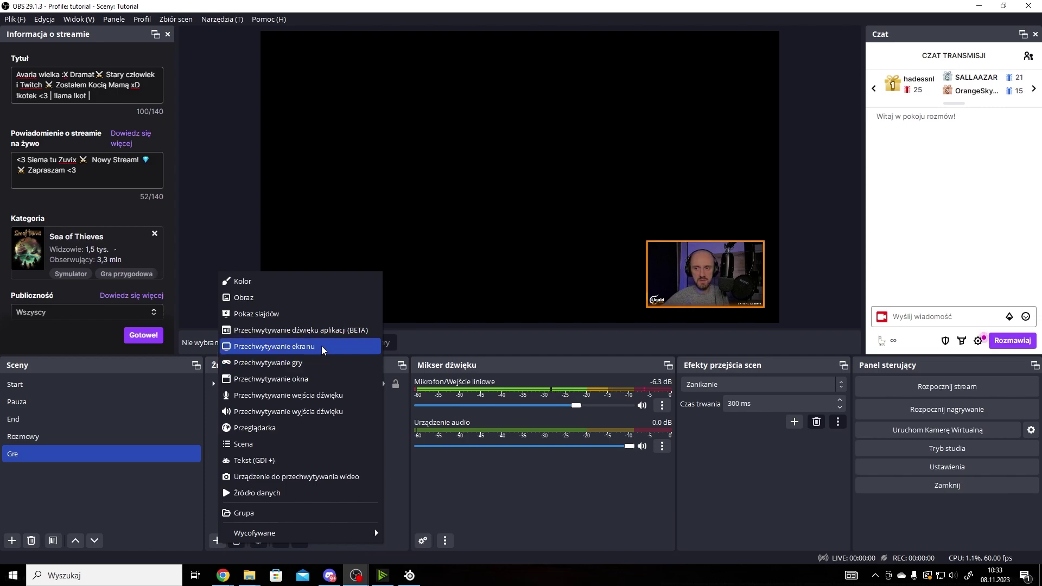
{"action": "left_click", "coordinate": [473, 489]}
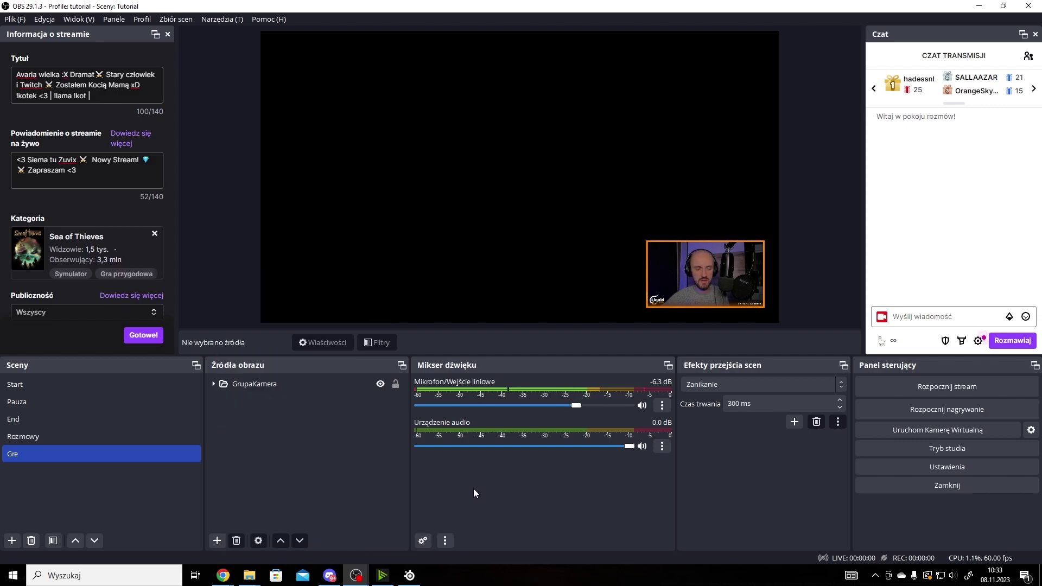
{"action": "left_click", "coordinate": [380, 468]}
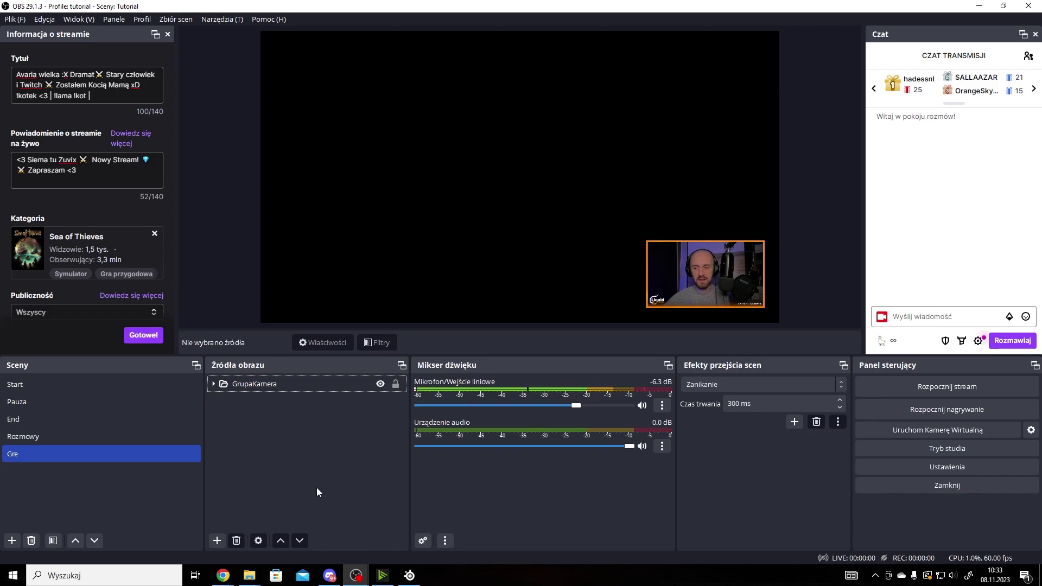
Add a display capture source named Przechwytywanie ekranu to the Gre scene, capturing the main MSI G241 monitor
{"action": "left_click", "coordinate": [216, 540]}
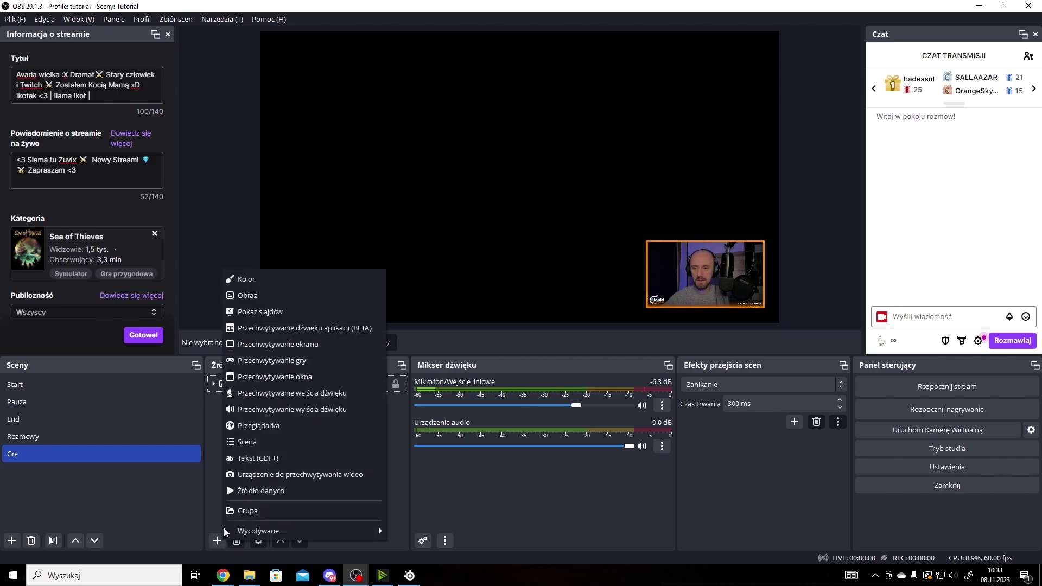
{"action": "left_click", "coordinate": [295, 344]}
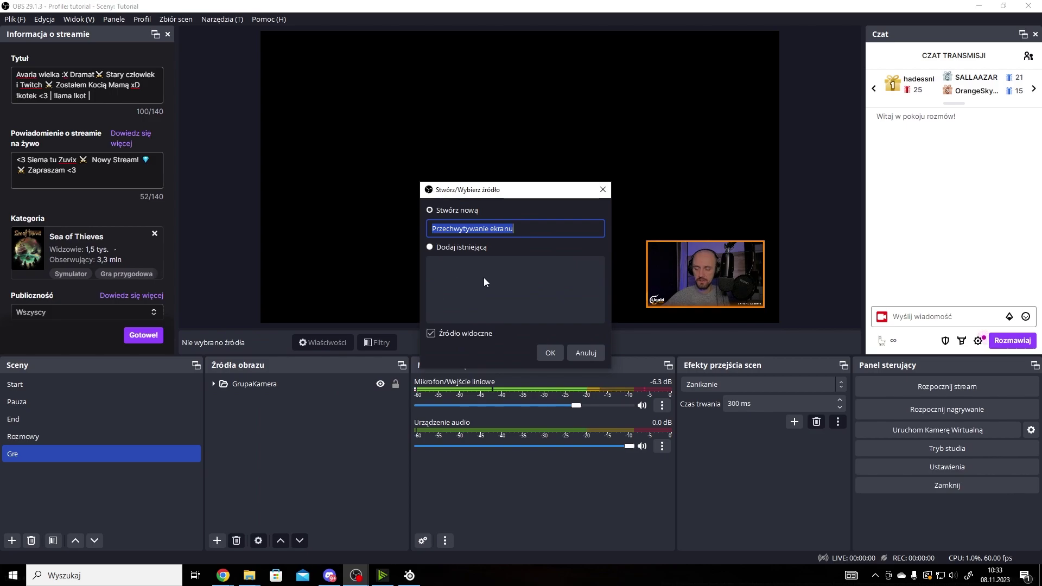
{"action": "left_click", "coordinate": [552, 350]}
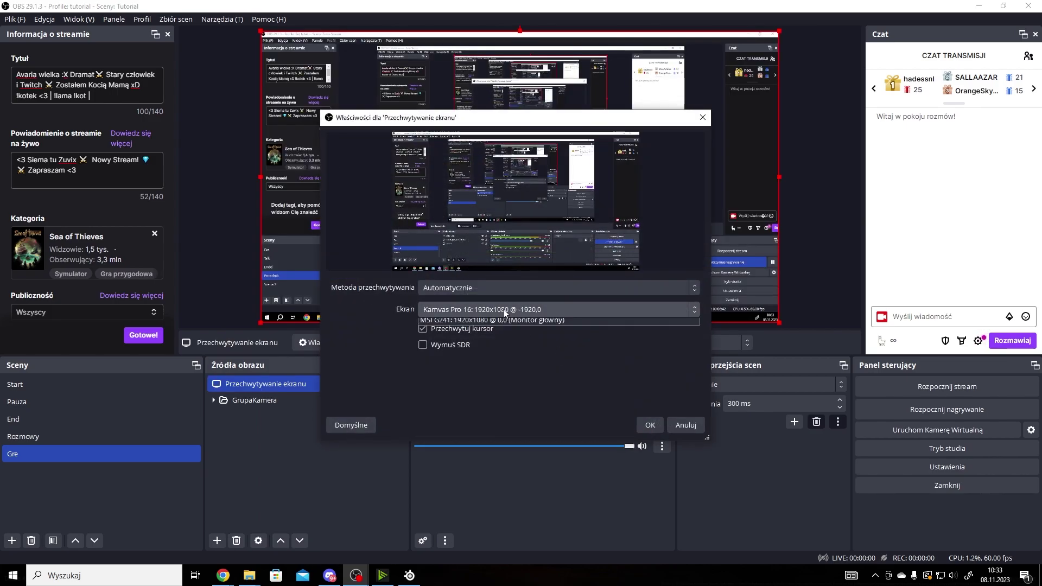
{"action": "left_click", "coordinate": [503, 312]}
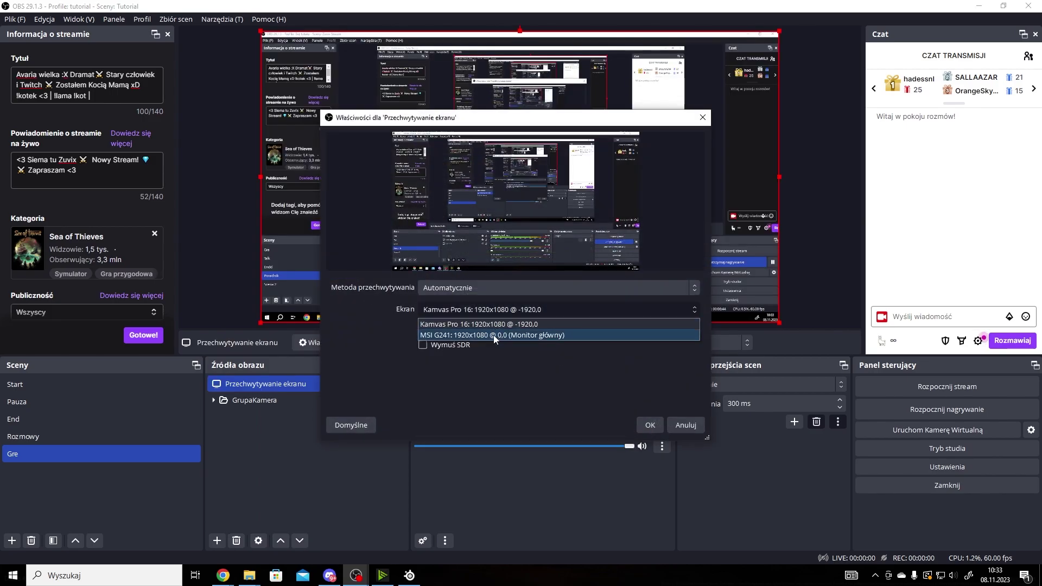
{"action": "left_click", "coordinate": [493, 334]}
{"action": "left_click", "coordinate": [646, 425]}
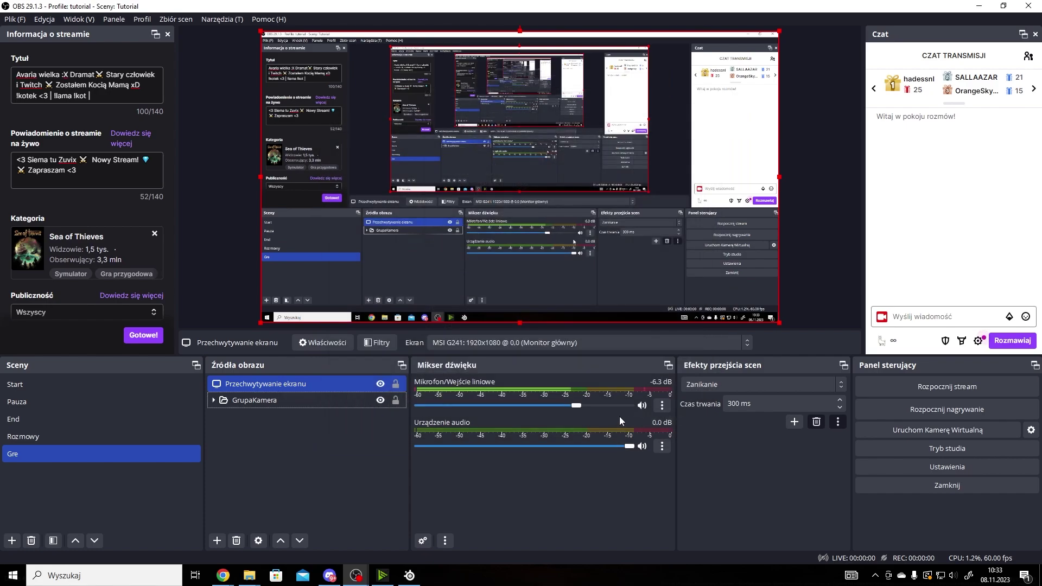
Layer Przechwytywanie ekranu beneath GrupaKamera in the Gre scene so the camera frame sits over the captured display
{"action": "left_click_drag", "start_coordinate": [304, 386], "coordinate": [304, 434]}
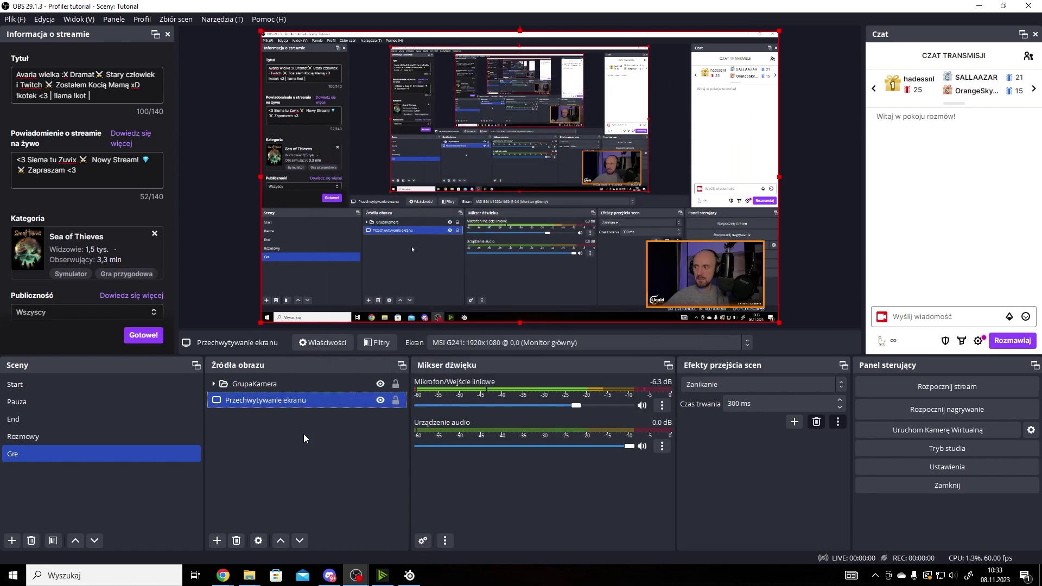
{"action": "left_click", "coordinate": [304, 458]}
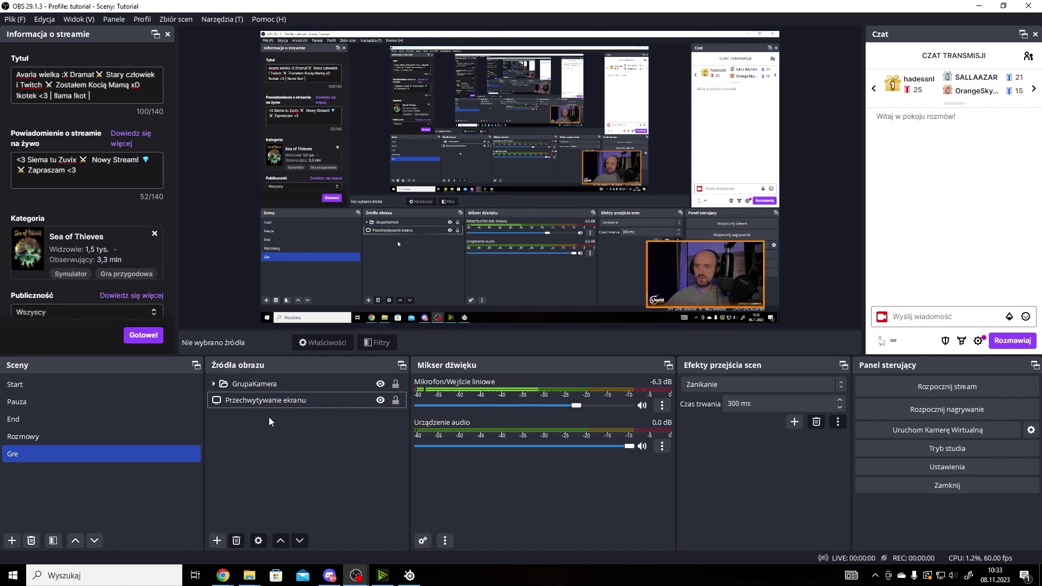
{"action": "left_click", "coordinate": [248, 402]}
{"action": "left_click", "coordinate": [689, 291]}
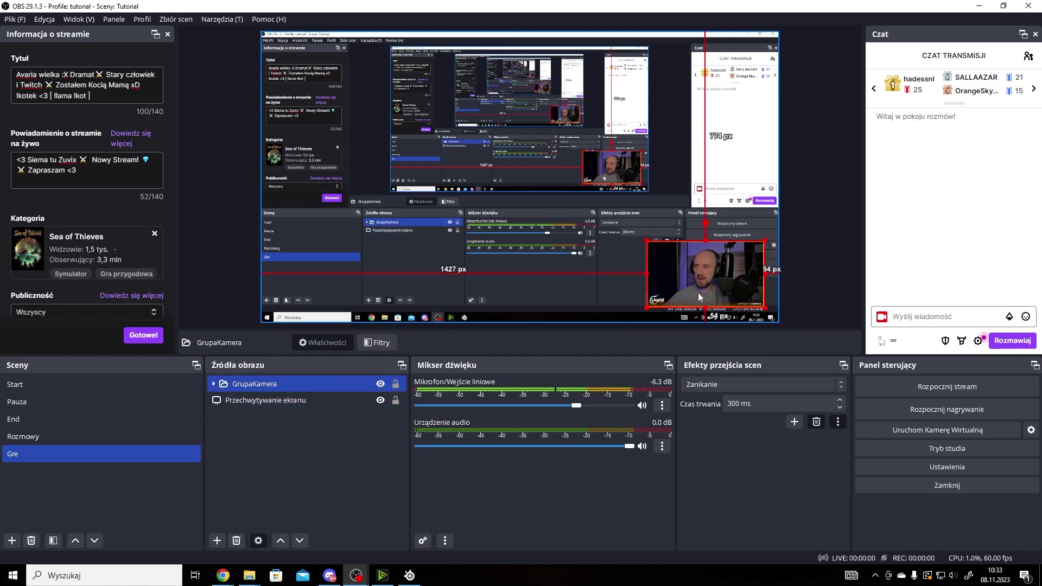
{"action": "left_click", "coordinate": [309, 451]}
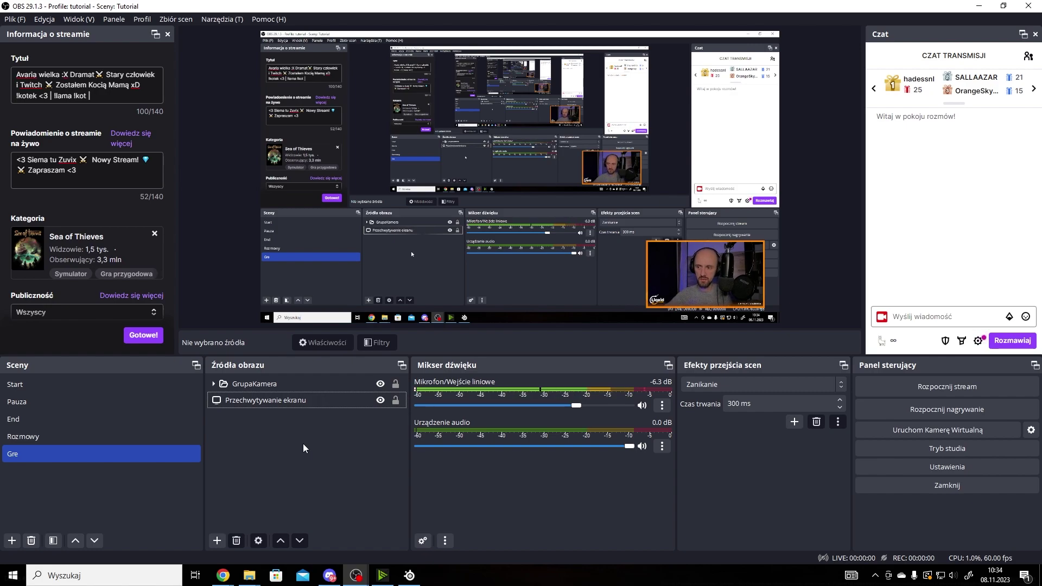
Switch to the SteelSeries GG app showing the Sonar mixer
{"action": "left_click", "coordinate": [411, 576]}
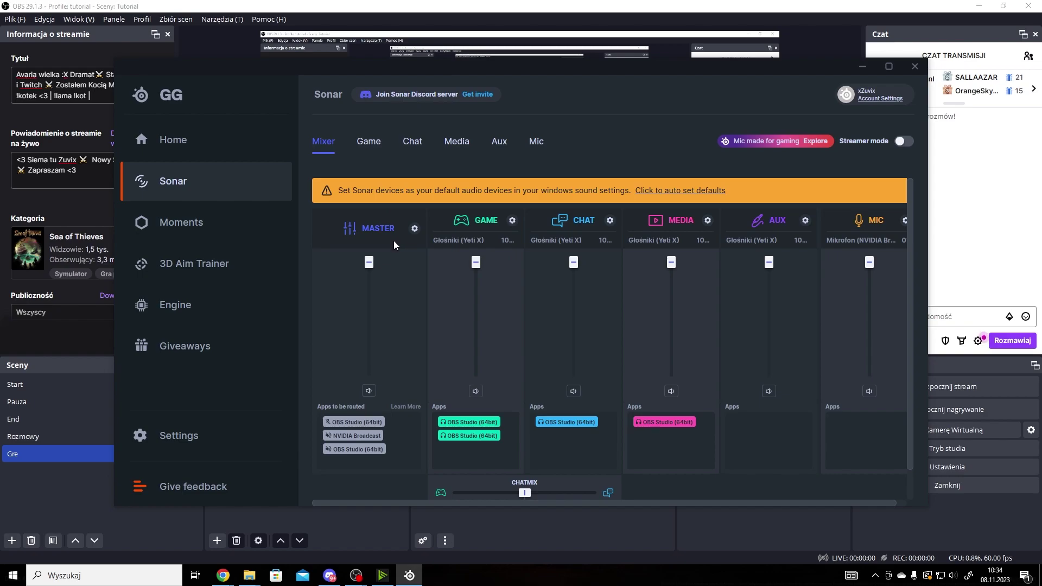
Examine the playback device options of the Game channel in the Sonar mixer
{"action": "left_click", "coordinate": [470, 242]}
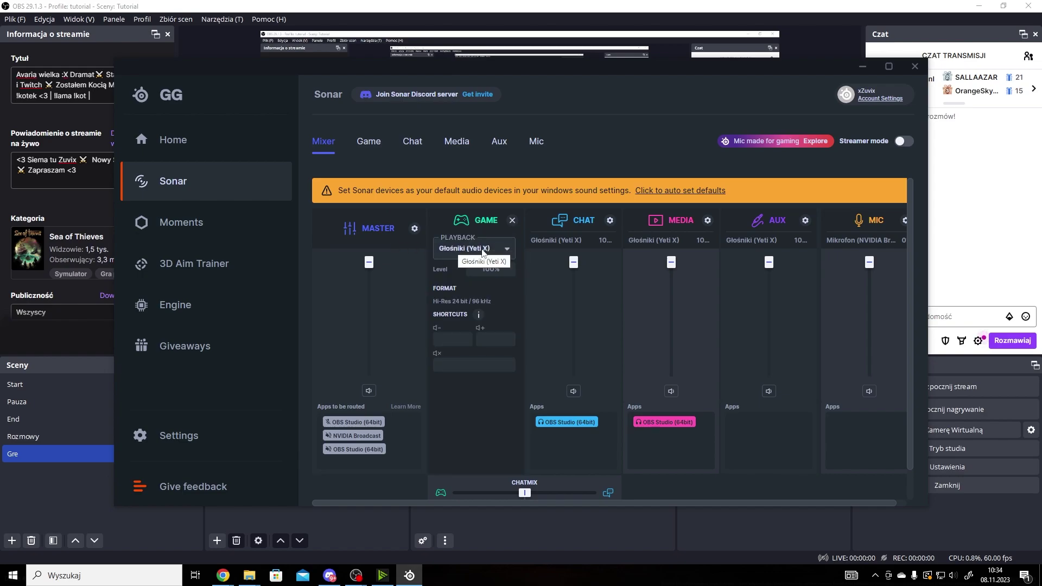
{"action": "left_click", "coordinate": [667, 244]}
{"action": "left_click", "coordinate": [467, 240]}
{"action": "left_click", "coordinate": [466, 248]}
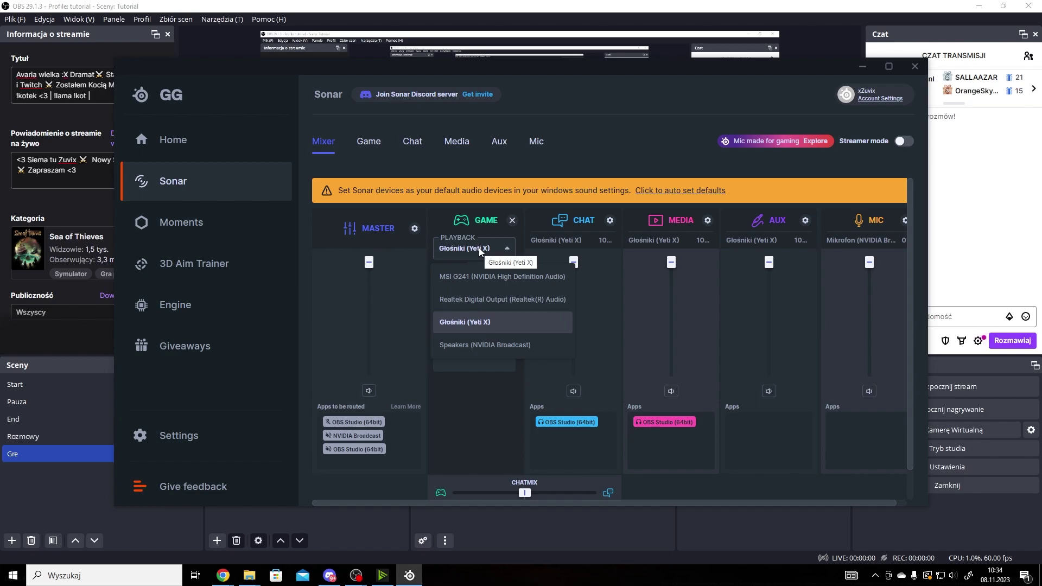
{"action": "left_click", "coordinate": [479, 248]}
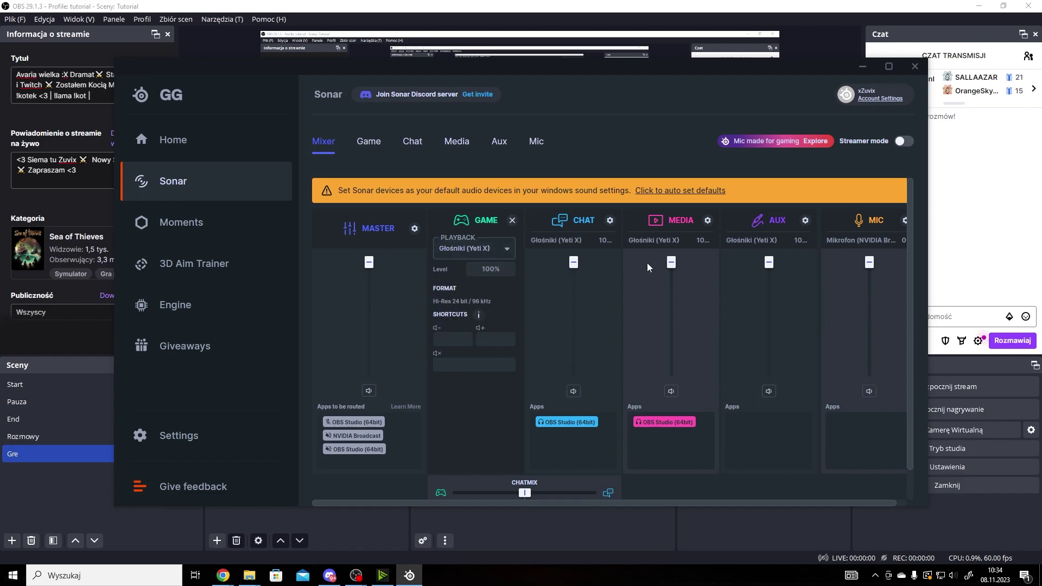
{"action": "left_click", "coordinate": [645, 152]}
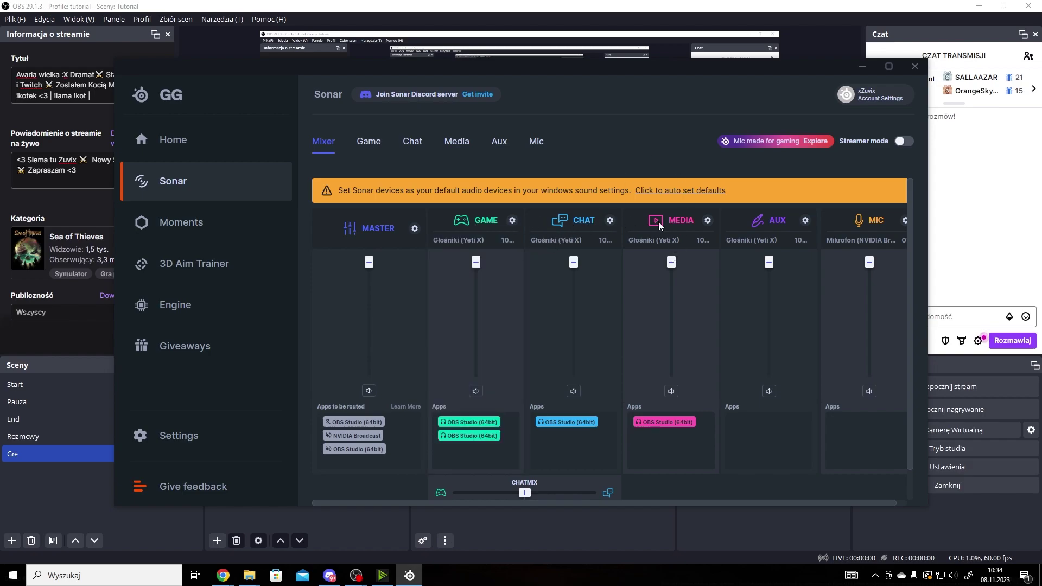
Examine the input device options of the Mic channel in the Sonar mixer
{"action": "left_click", "coordinate": [850, 225]}
{"action": "left_click", "coordinate": [855, 249]}
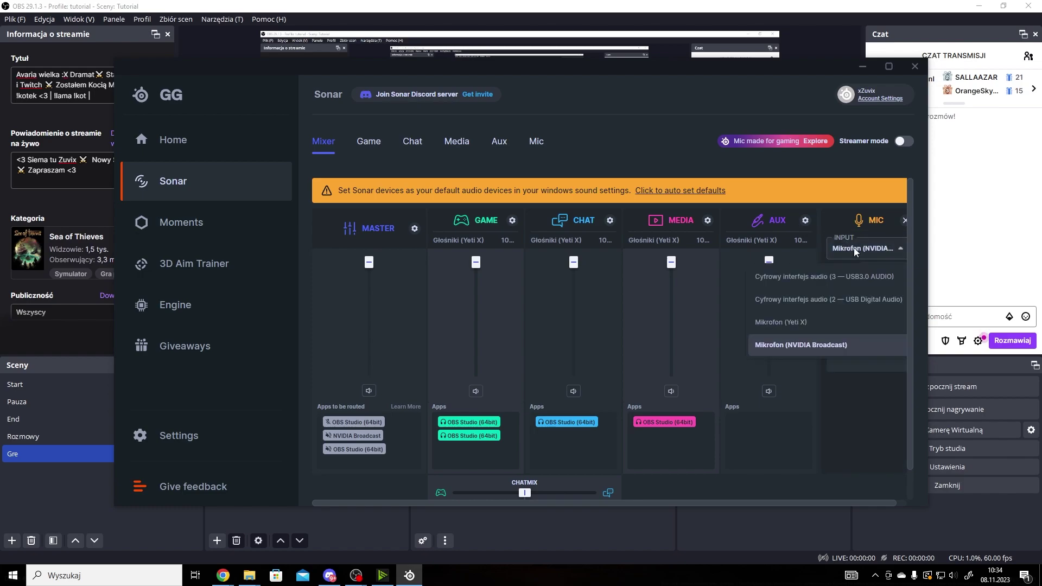
{"action": "left_click", "coordinate": [854, 247]}
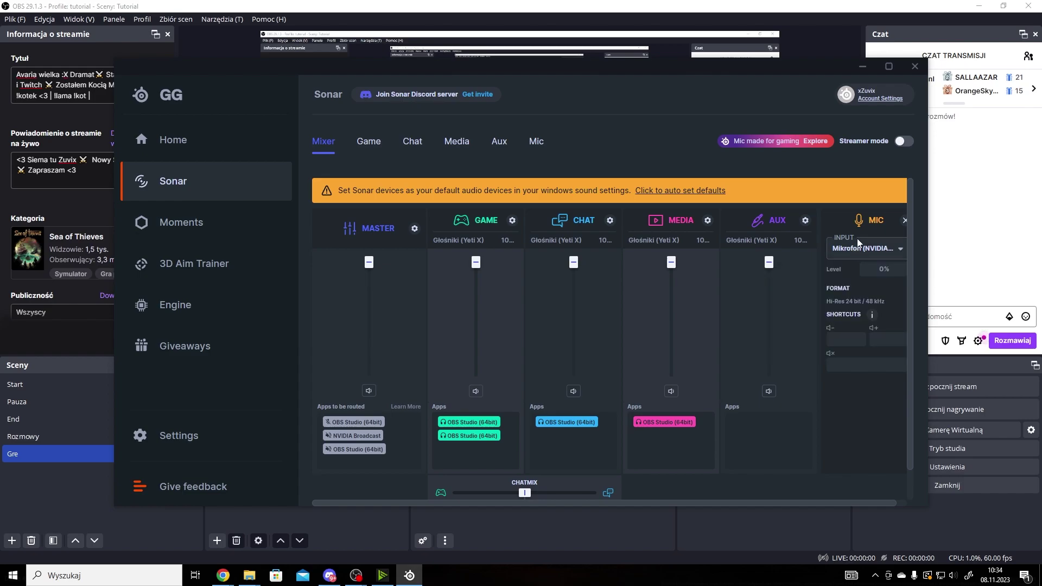
{"action": "left_click", "coordinate": [904, 220]}
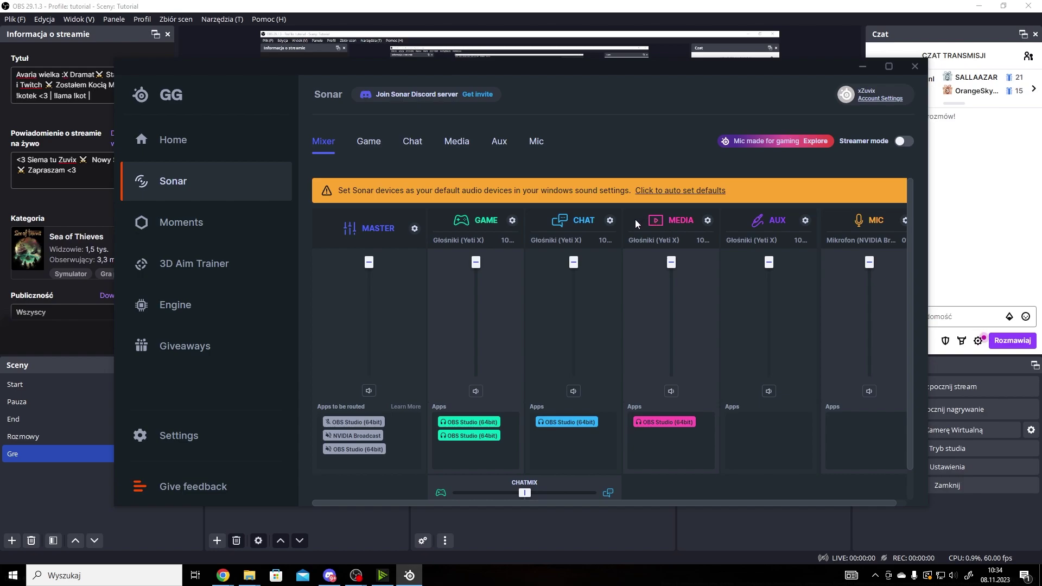
Set the Windows playback device to SteelSeries Sonar - Gaming and return to OBS
{"action": "left_click", "coordinate": [954, 575]}
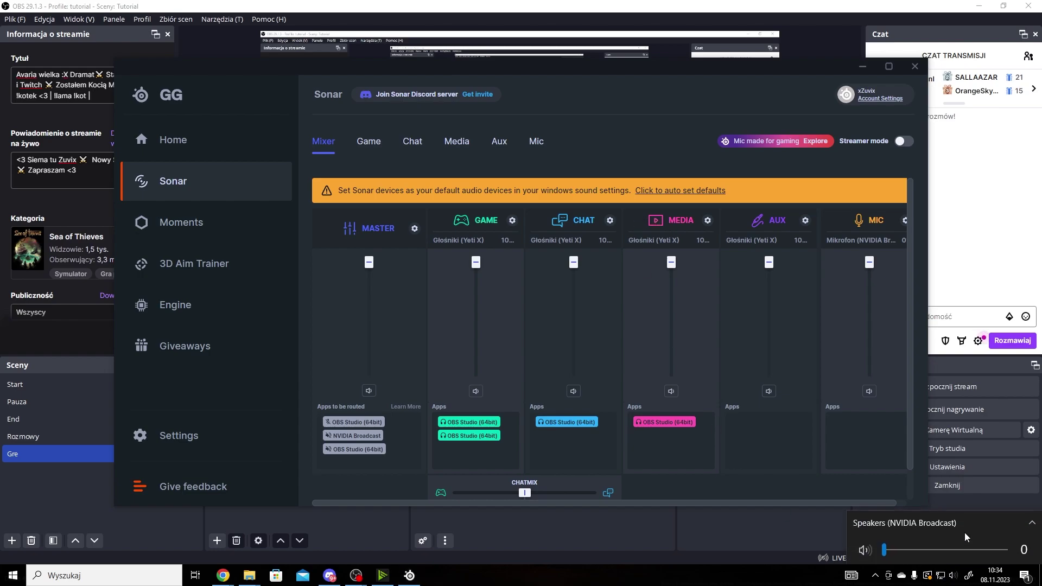
{"action": "left_click", "coordinate": [962, 529]}
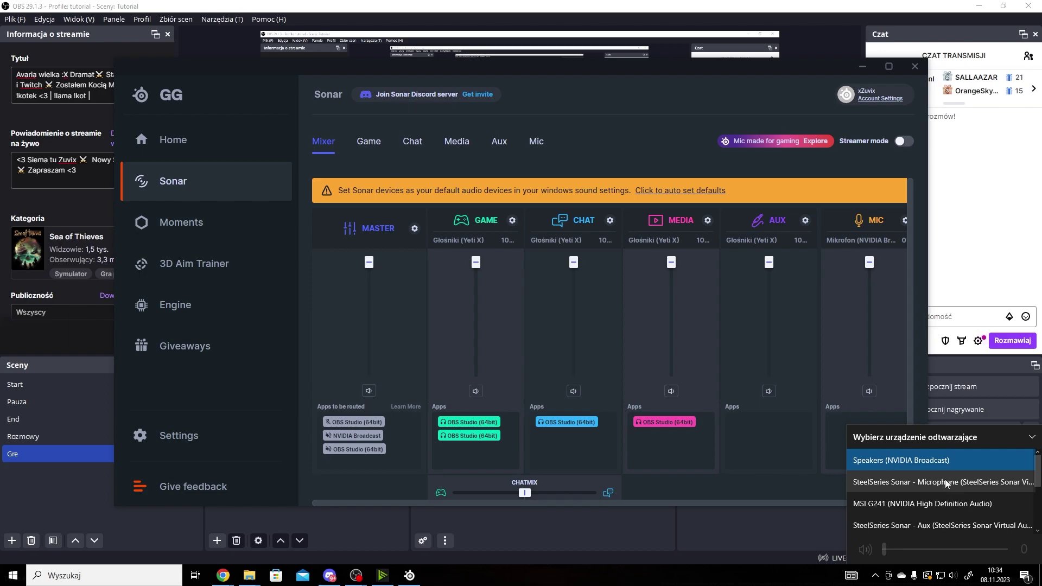
{"action": "scroll", "coordinate": [946, 486], "scroll_direction": "down", "scroll_amount": 3}
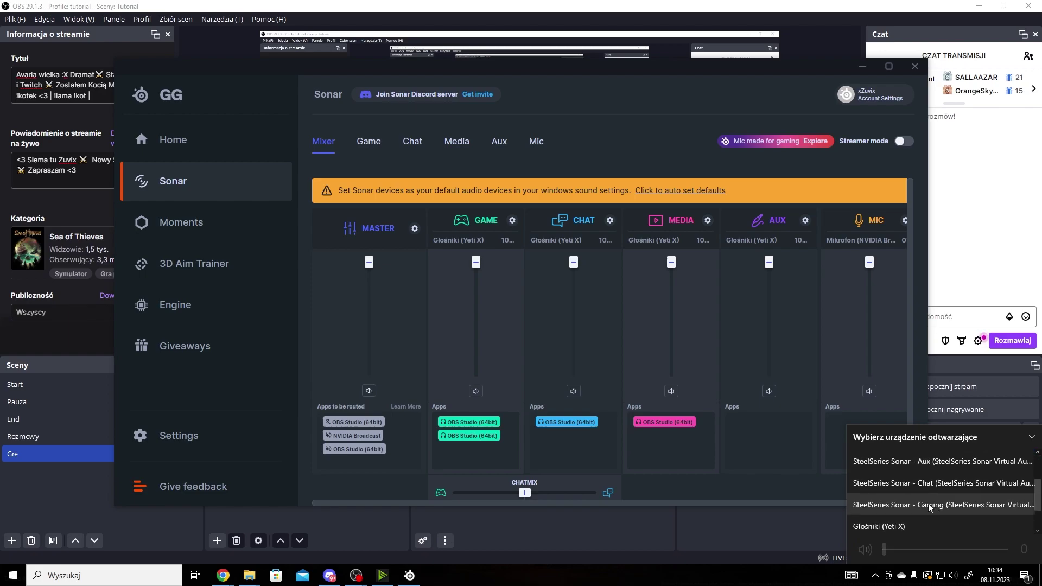
{"action": "left_click", "coordinate": [934, 506]}
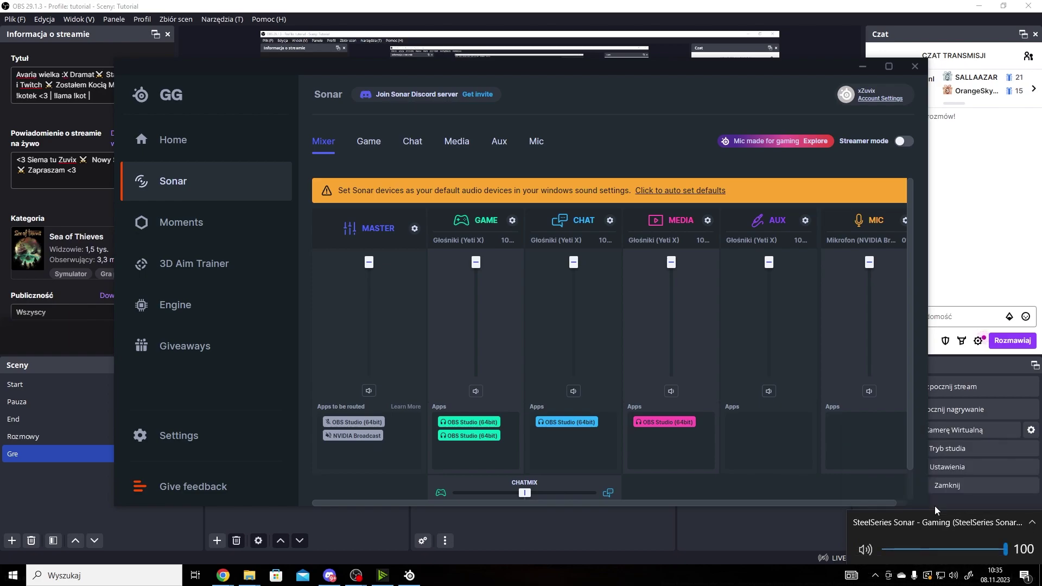
{"action": "left_click", "coordinate": [727, 535]}
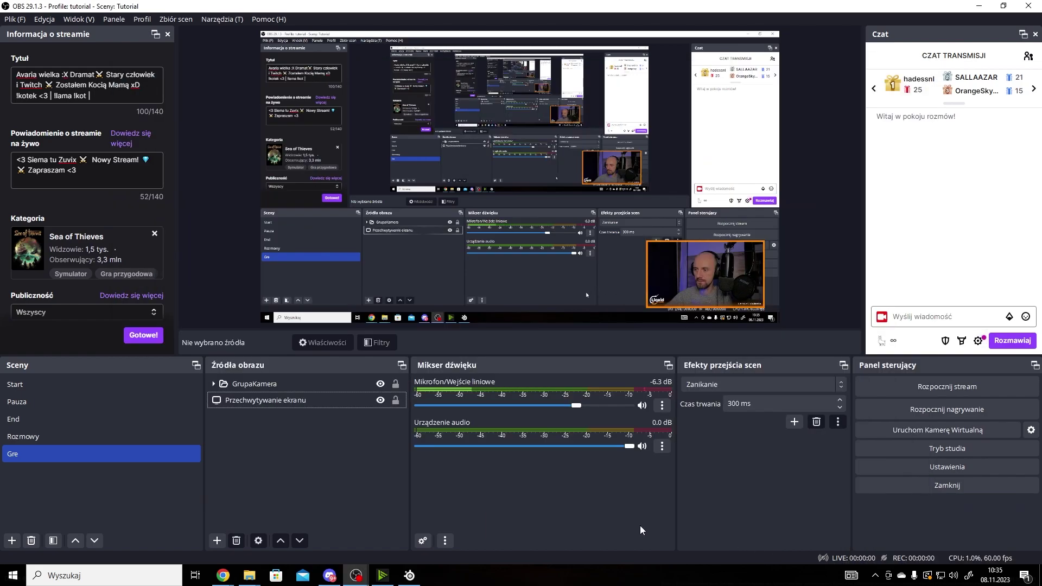
Add an audio output capture named chat to the Gre scene, using the SteelSeries Sonar - Chat device
{"action": "left_click", "coordinate": [411, 574]}
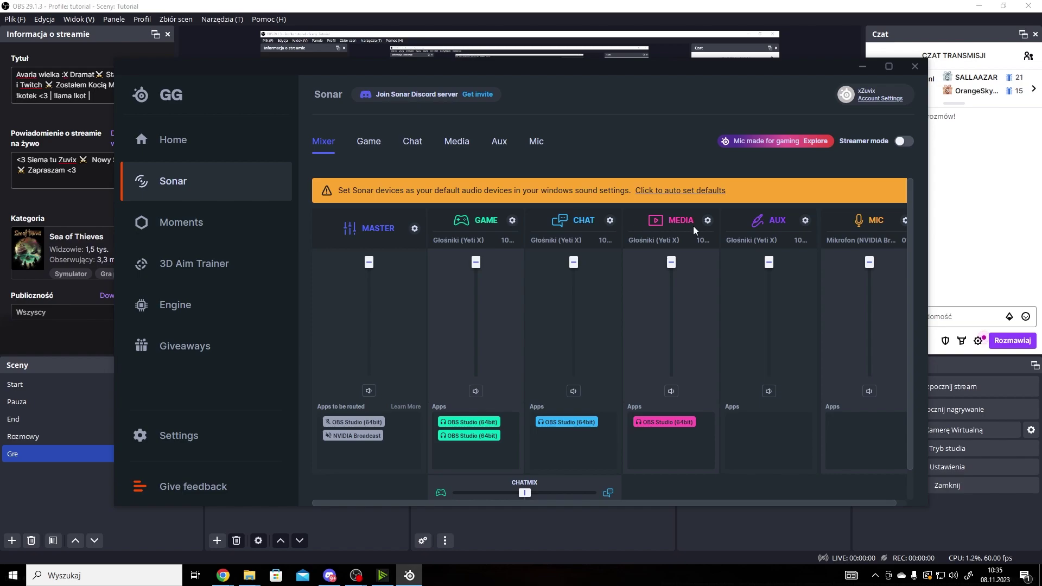
{"action": "left_click", "coordinate": [371, 553]}
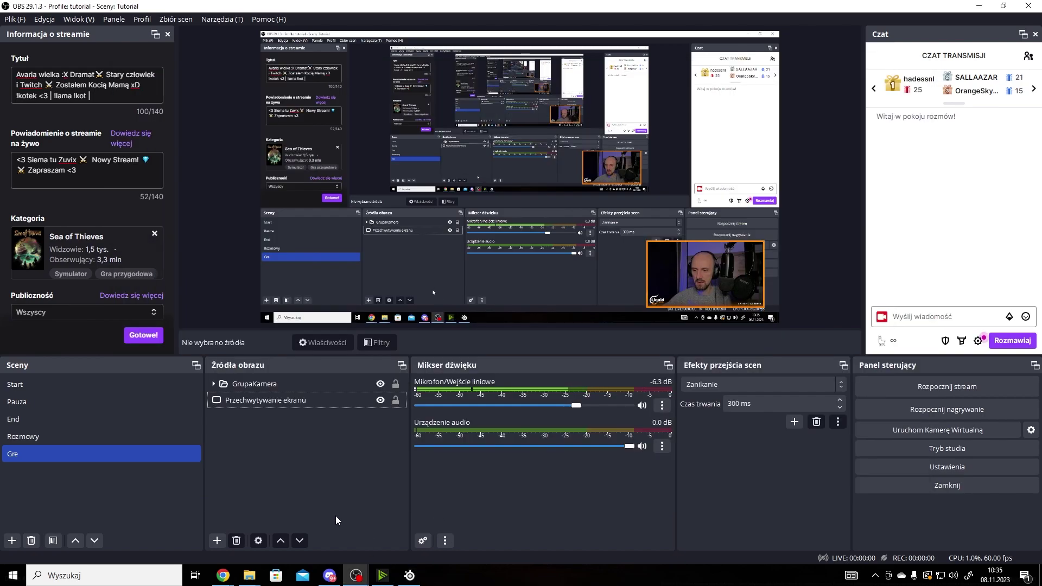
{"action": "left_click", "coordinate": [217, 541]}
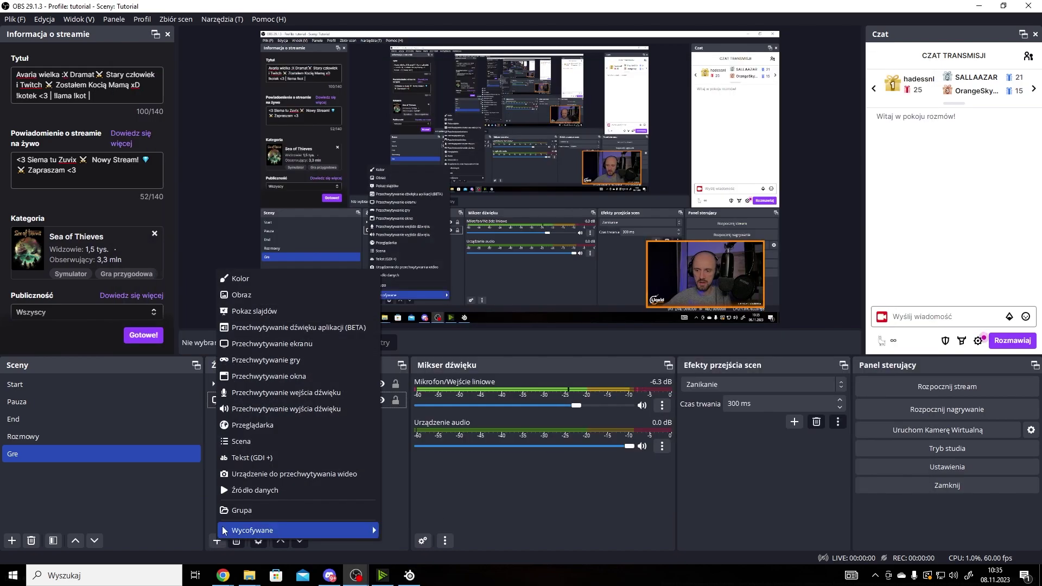
{"action": "left_click", "coordinate": [268, 409]}
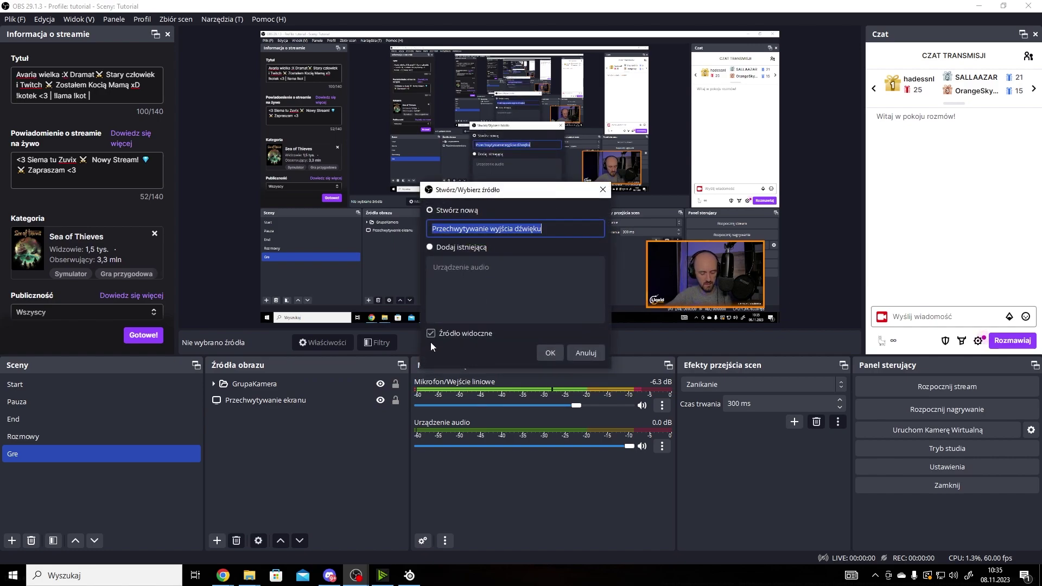
{"action": "type", "text": "chat"}
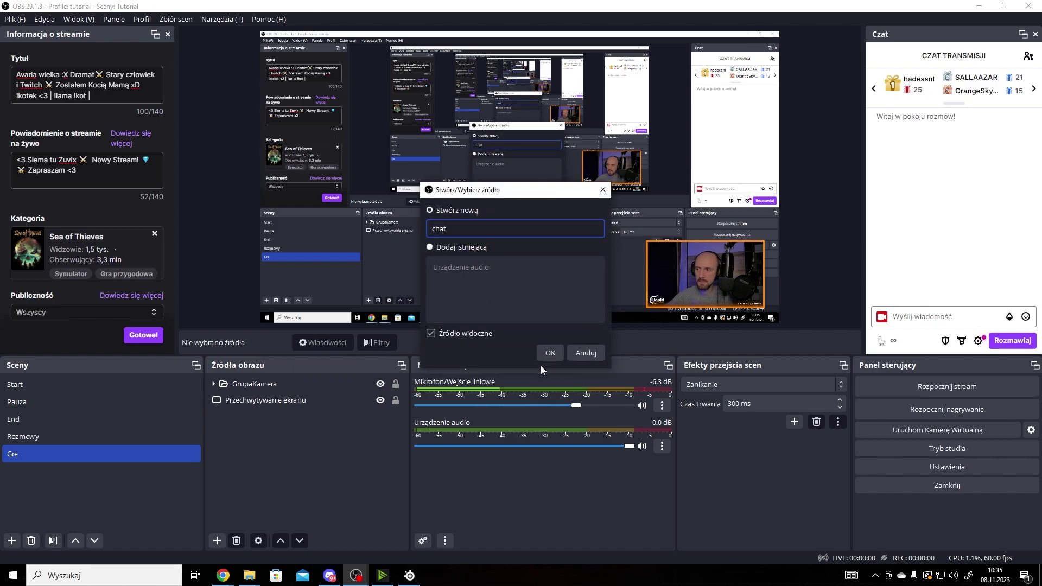
{"action": "left_click", "coordinate": [550, 352]}
{"action": "left_click", "coordinate": [433, 147]}
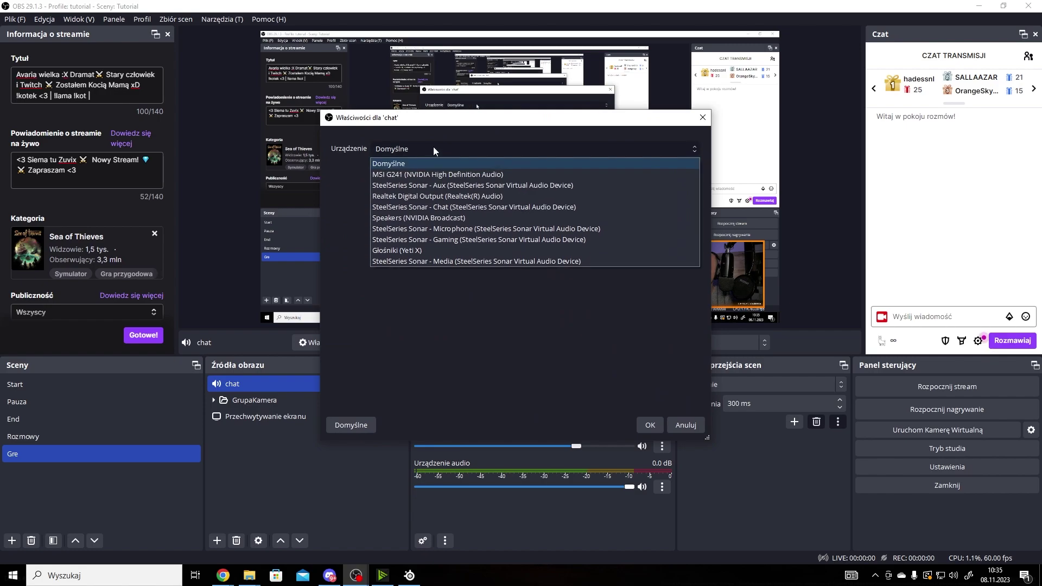
{"action": "left_click", "coordinate": [459, 206]}
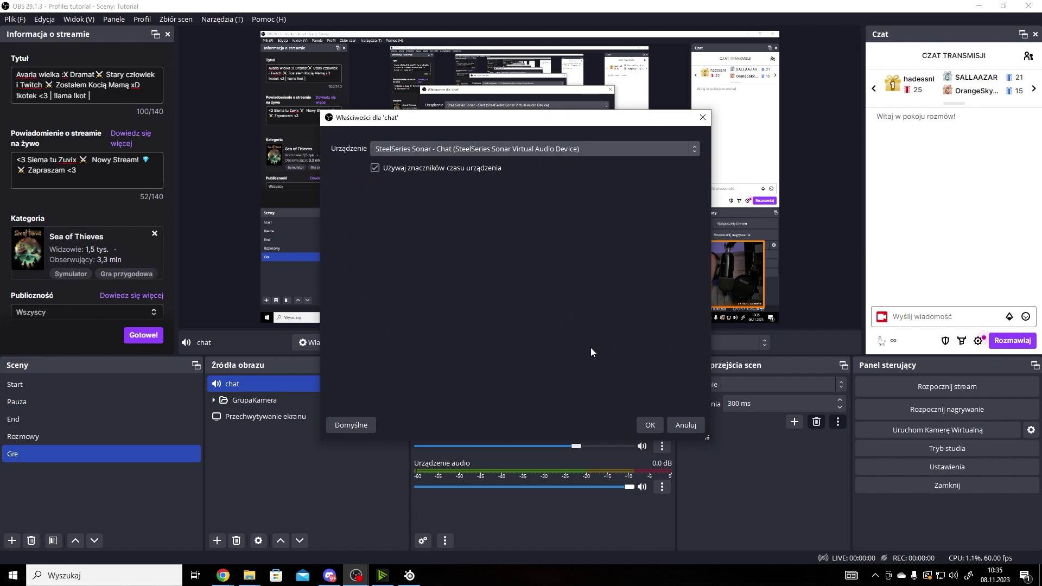
{"action": "left_click", "coordinate": [648, 424]}
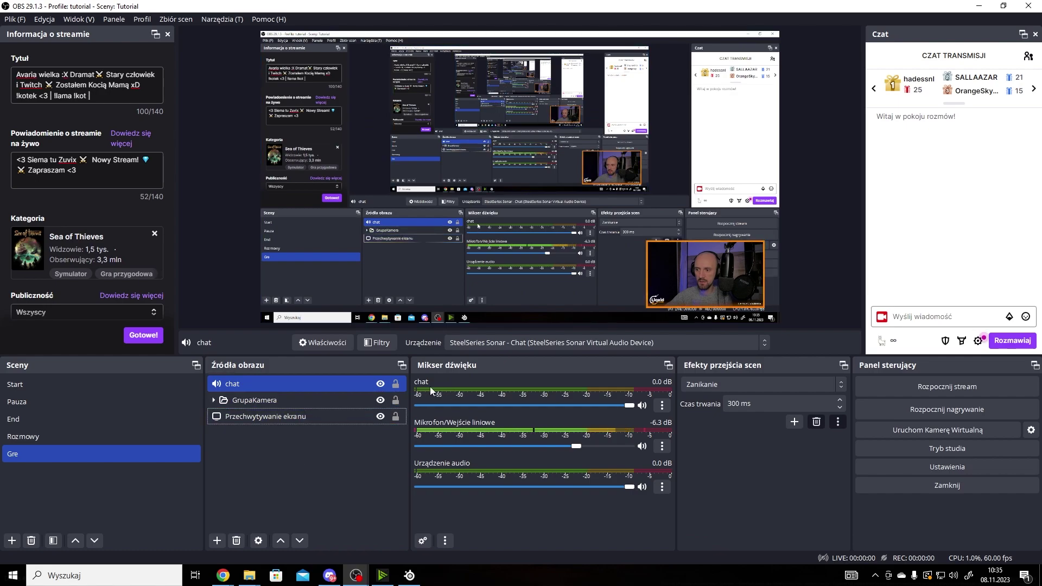
Add an audio output capture named Media to the Gre scene, using the SteelSeries Sonar - Media device
{"action": "left_click", "coordinate": [217, 541]}
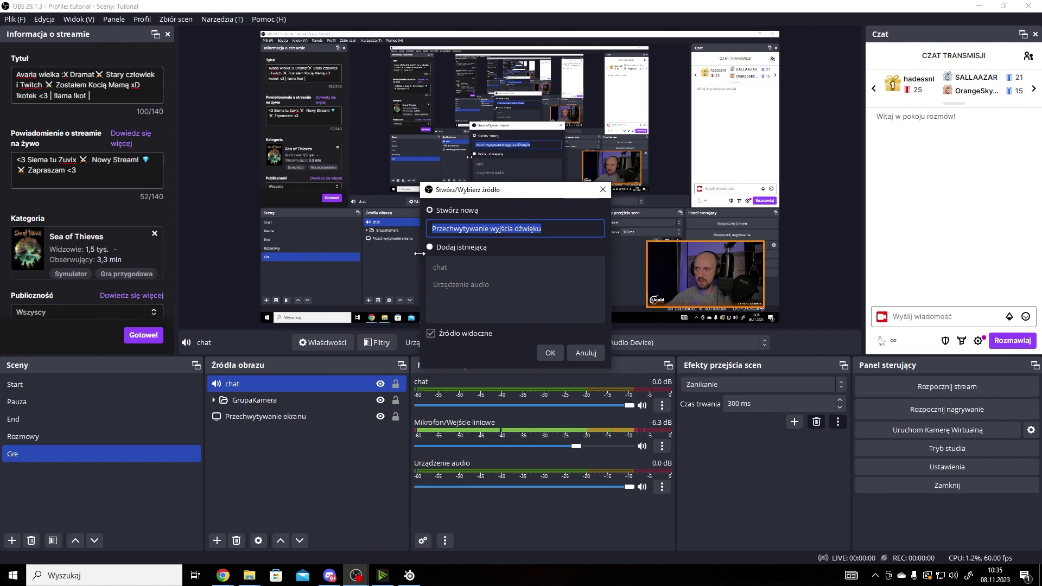
{"action": "type", "text": "Media"}
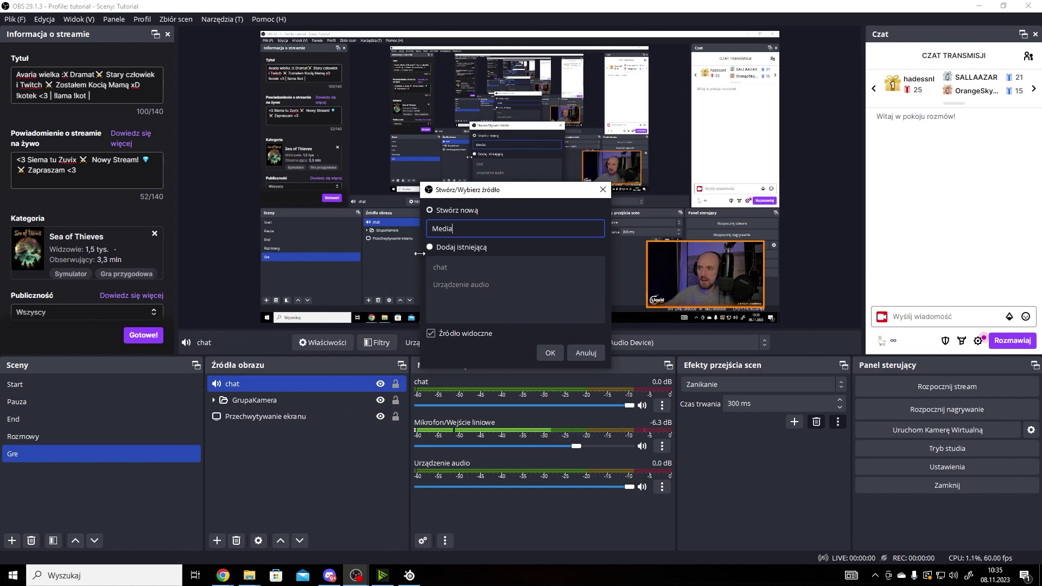
{"action": "left_click", "coordinate": [549, 352]}
{"action": "left_click", "coordinate": [445, 145]}
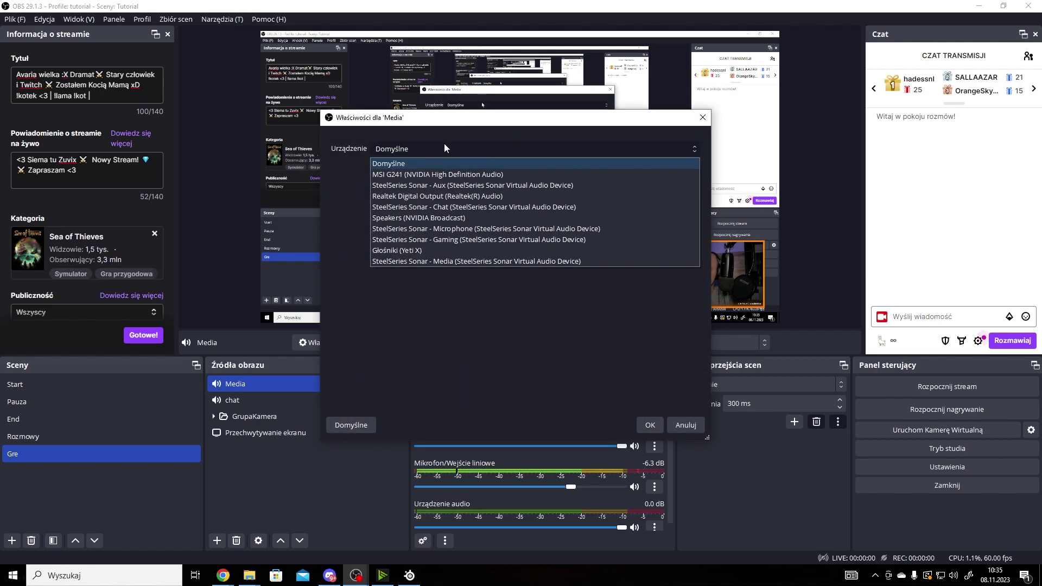
{"action": "left_click", "coordinate": [447, 260]}
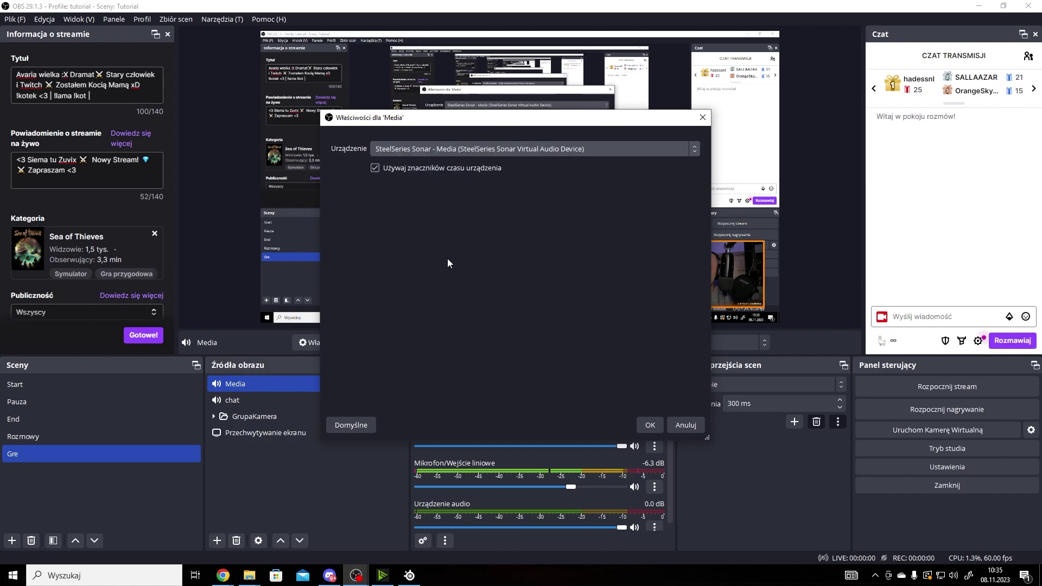
{"action": "left_click", "coordinate": [650, 422]}
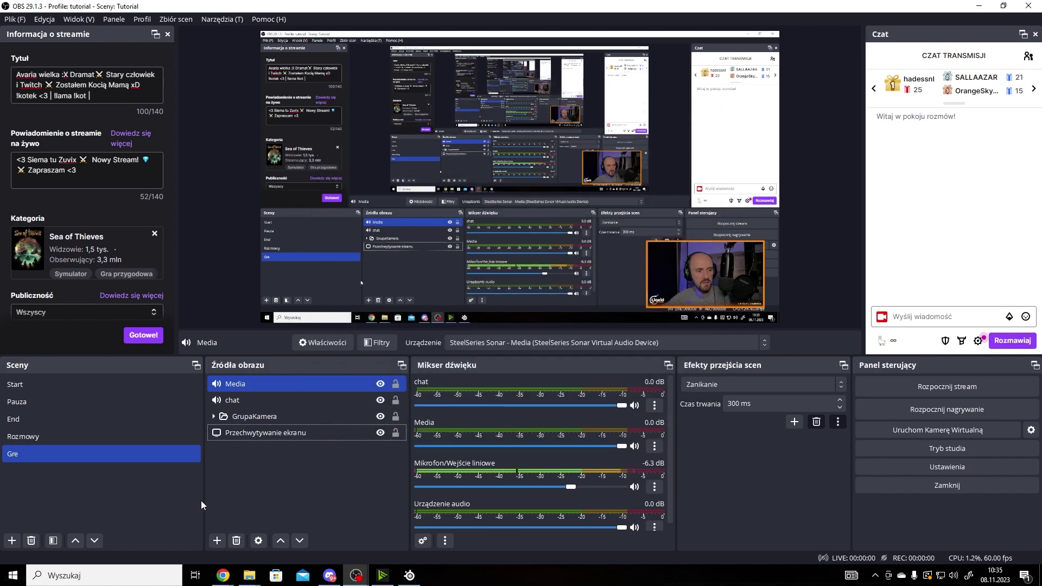
{"action": "left_click", "coordinate": [245, 494]}
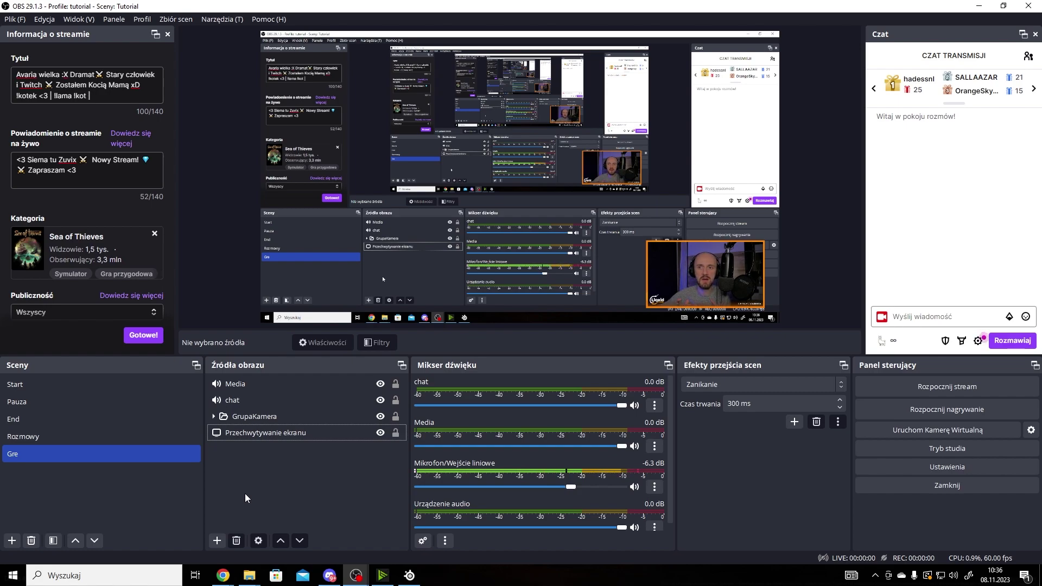
Open the advanced audio settings for the Media source and widen the window to show all six audio tracks
{"action": "left_click", "coordinate": [259, 385]}
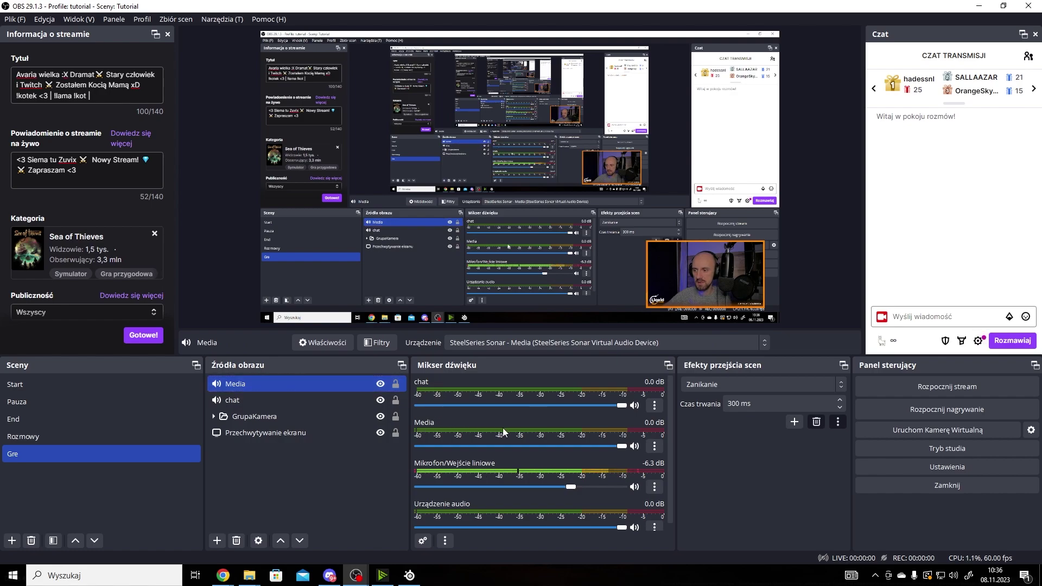
{"action": "left_click", "coordinate": [653, 446]}
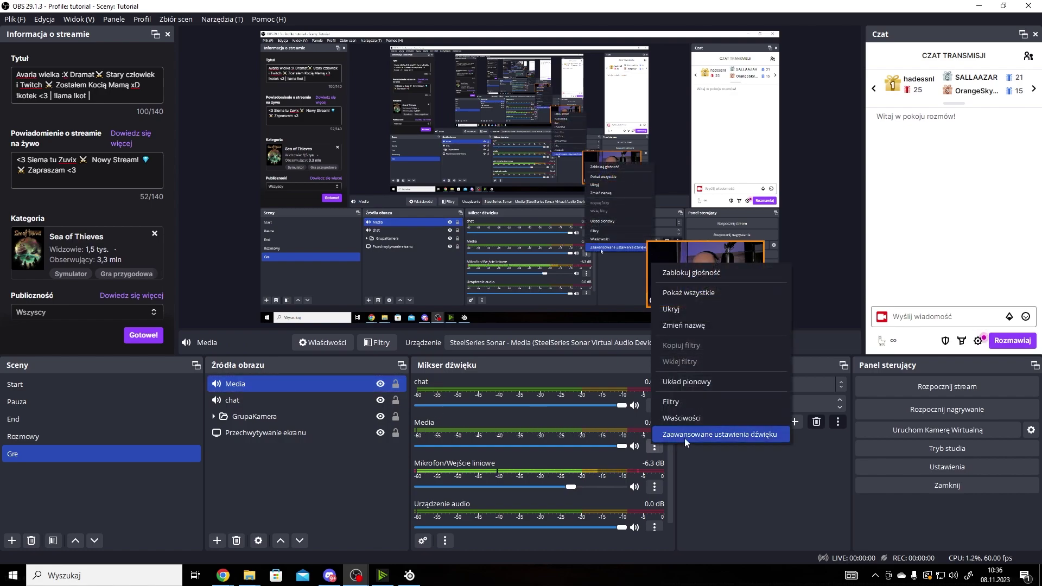
{"action": "left_click", "coordinate": [685, 438]}
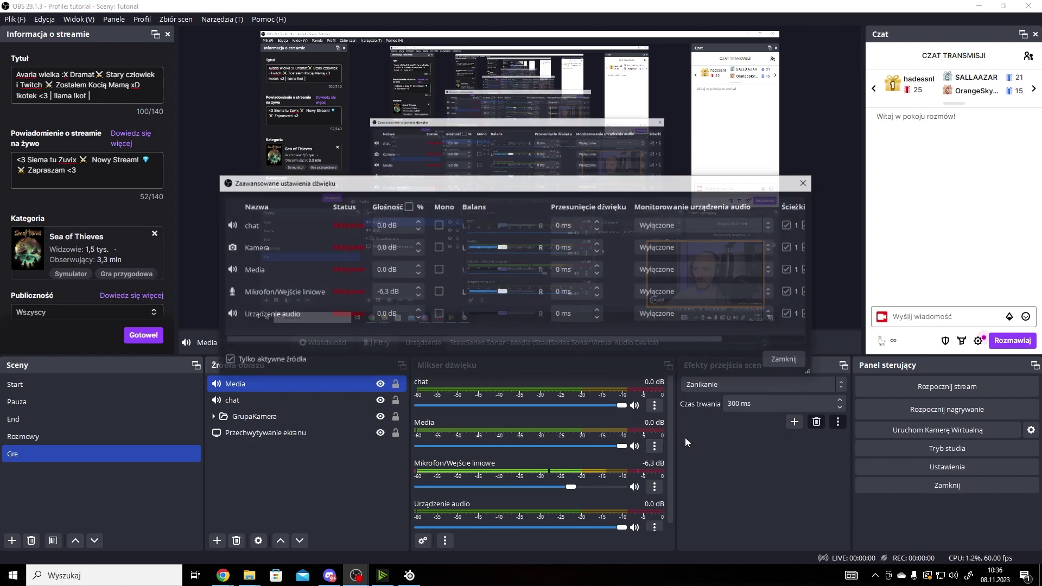
{"action": "left_click_drag", "start_coordinate": [217, 373], "coordinate": [7, 373]}
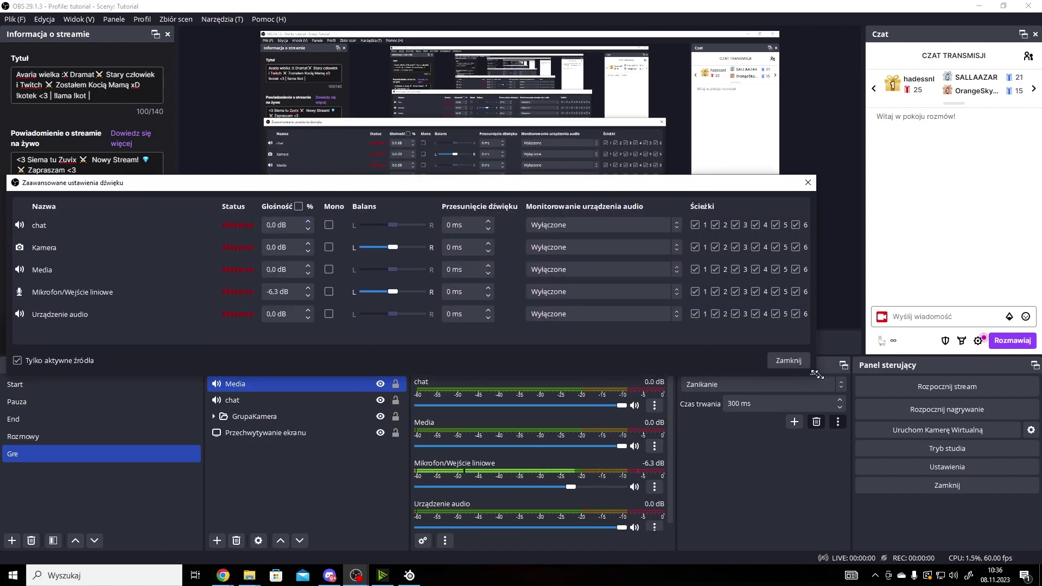
{"action": "left_click_drag", "start_coordinate": [819, 373], "coordinate": [860, 385]}
Check the Twitch VOD track option in the output settings and Media's track 2 assignment in the advanced audio settings
{"action": "left_click", "coordinate": [929, 466]}
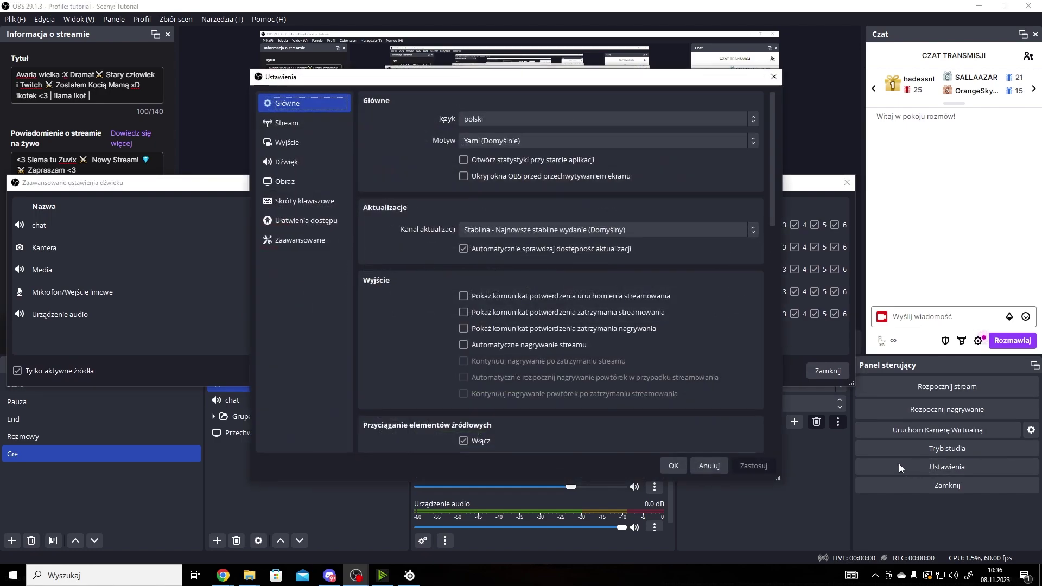
{"action": "left_click", "coordinate": [293, 162]}
{"action": "left_click", "coordinate": [295, 145]}
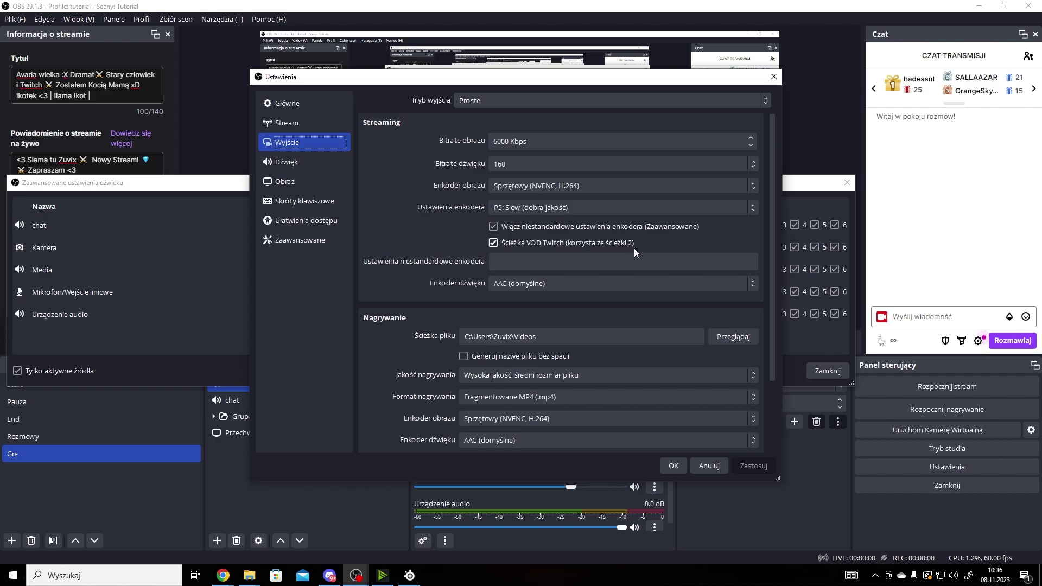
{"action": "left_click", "coordinate": [706, 462]}
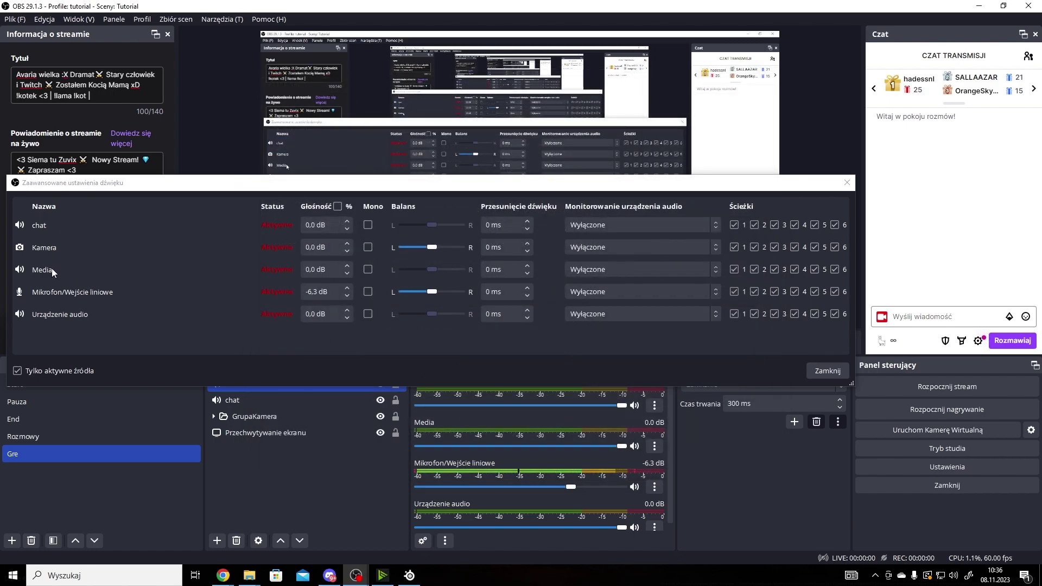
{"action": "left_click", "coordinate": [756, 271]}
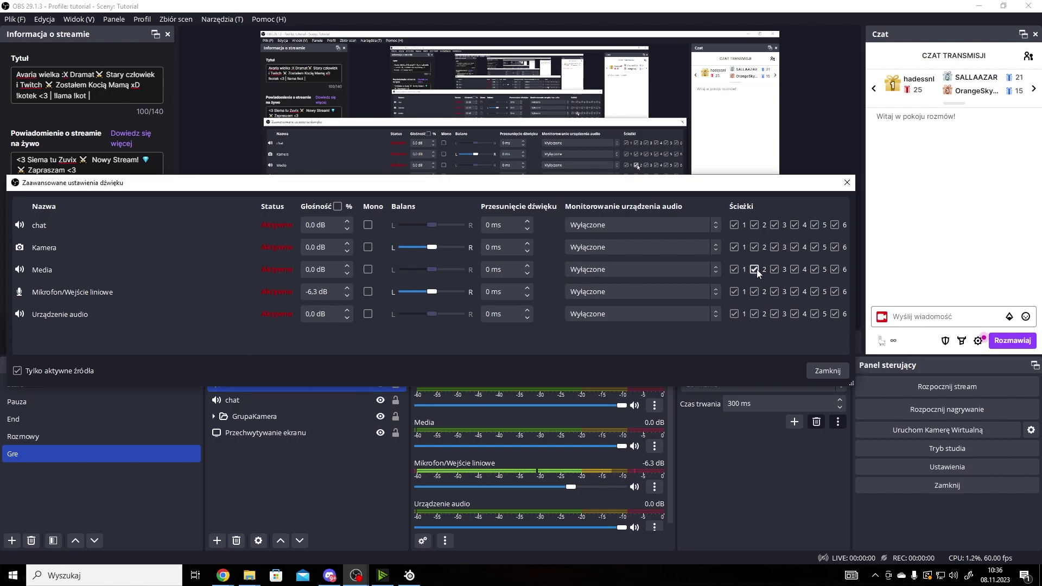
{"action": "left_click", "coordinate": [817, 371]}
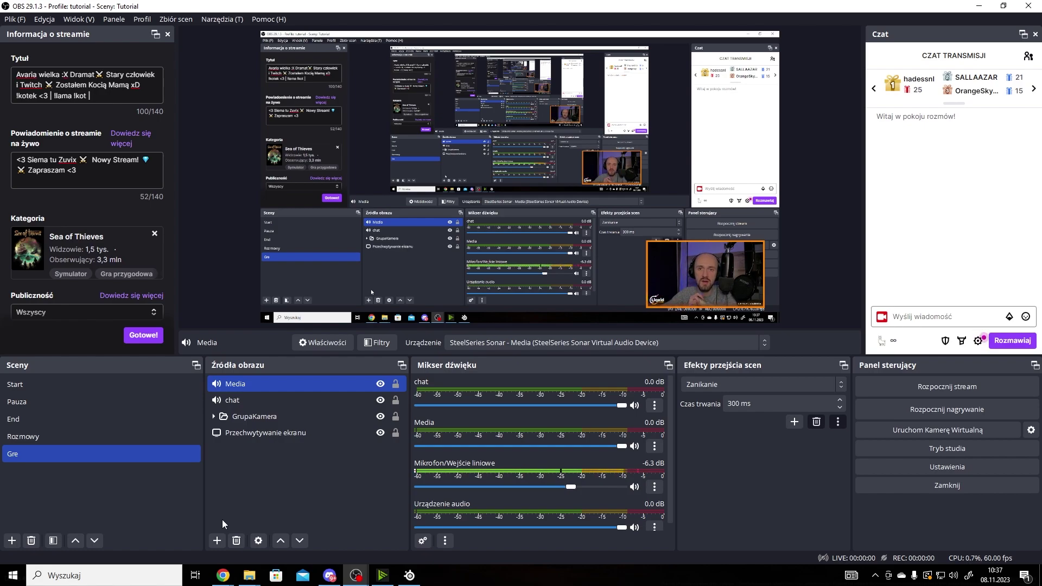
In the Windows per-app volume and device preferences, set Google Chrome's output to SteelSeries Sonar - Media and close the settings
{"action": "right_click", "coordinate": [954, 576]}
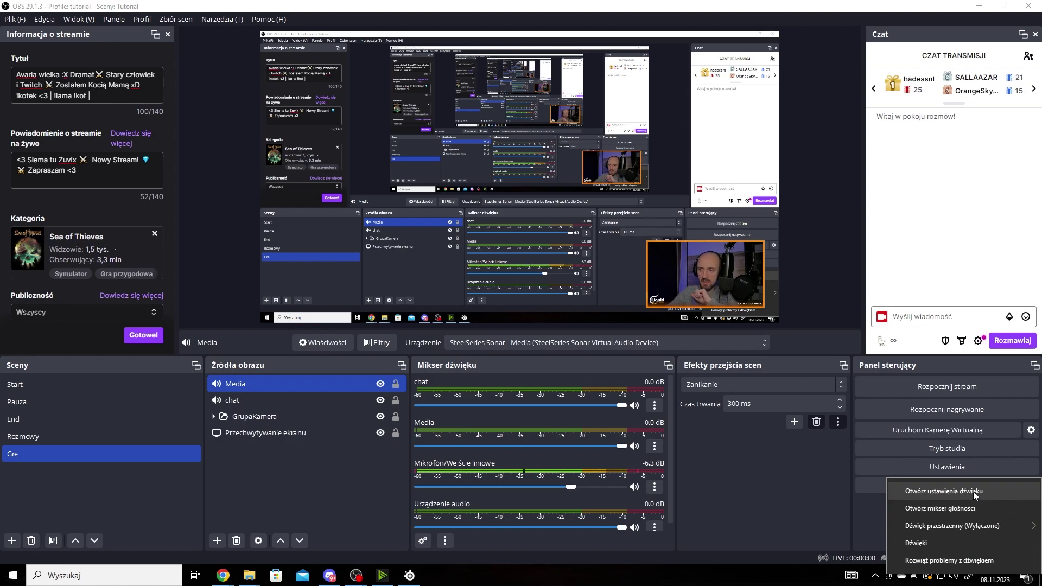
{"action": "left_click", "coordinate": [972, 491]}
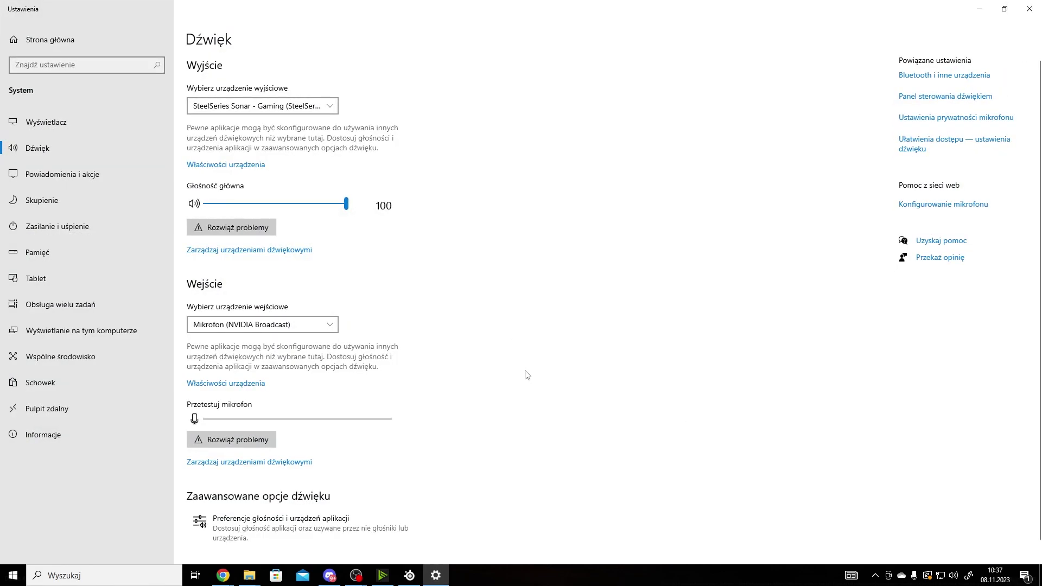
{"action": "left_click", "coordinate": [336, 522]}
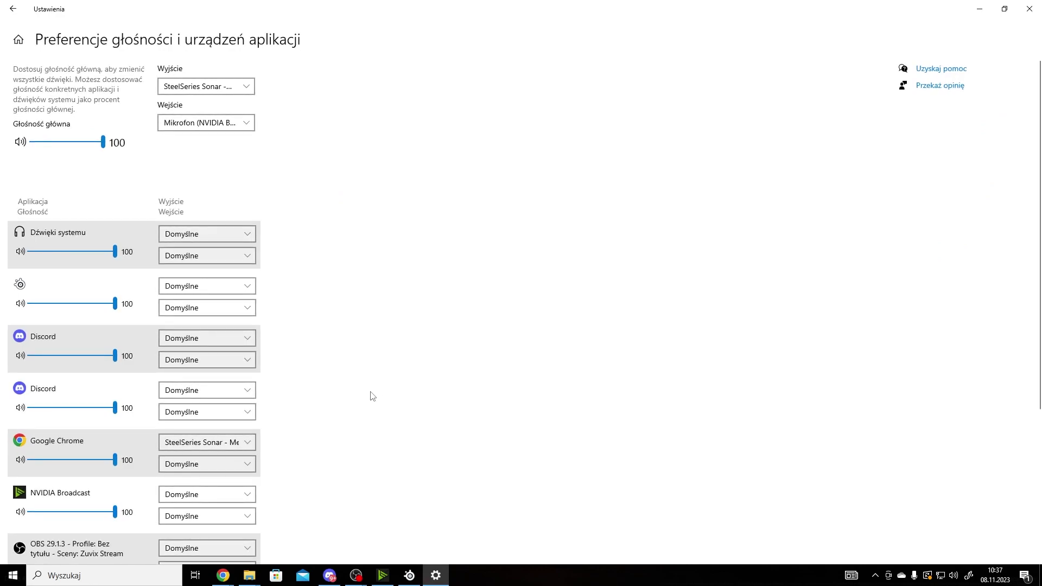
{"action": "left_click", "coordinate": [201, 441]}
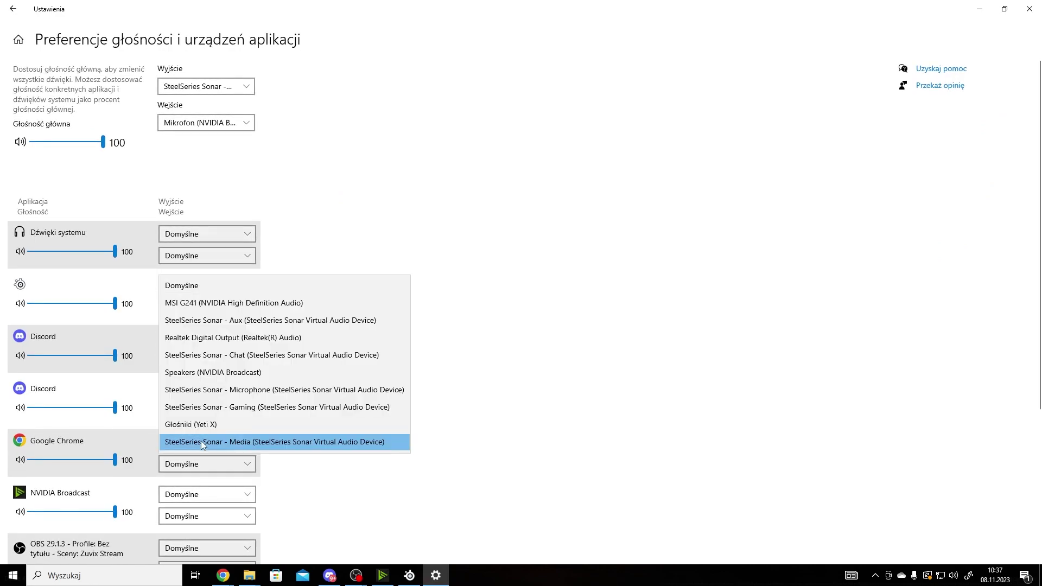
{"action": "left_click", "coordinate": [426, 485]}
{"action": "left_click", "coordinate": [173, 444]}
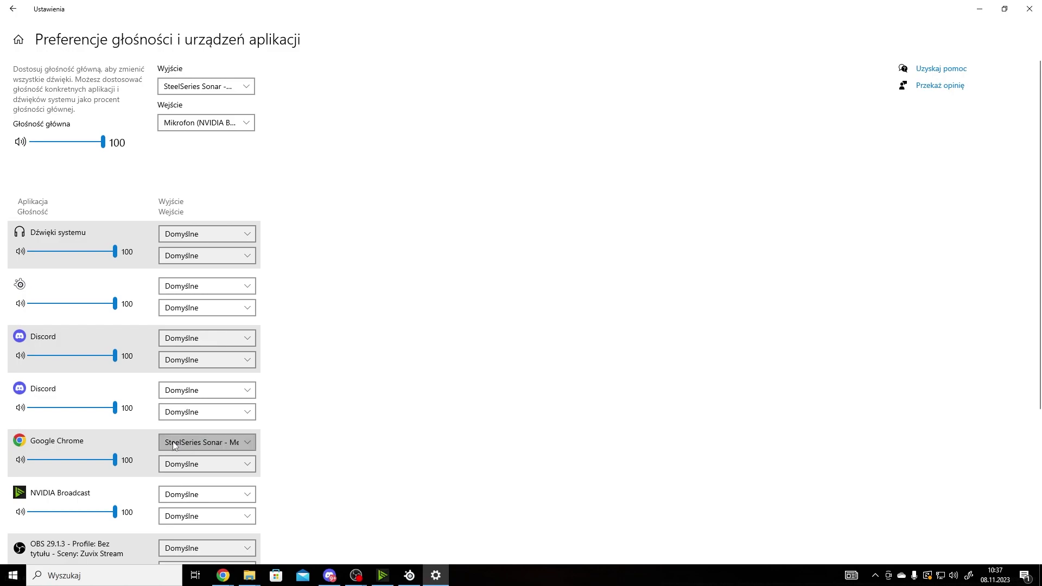
{"action": "left_click", "coordinate": [252, 441]}
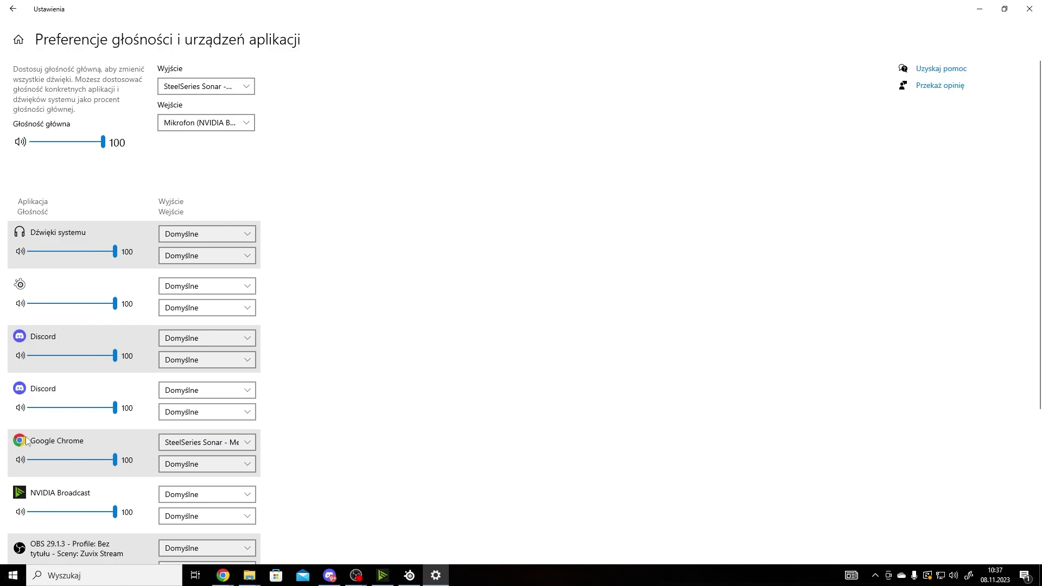
{"action": "left_click", "coordinate": [207, 442]}
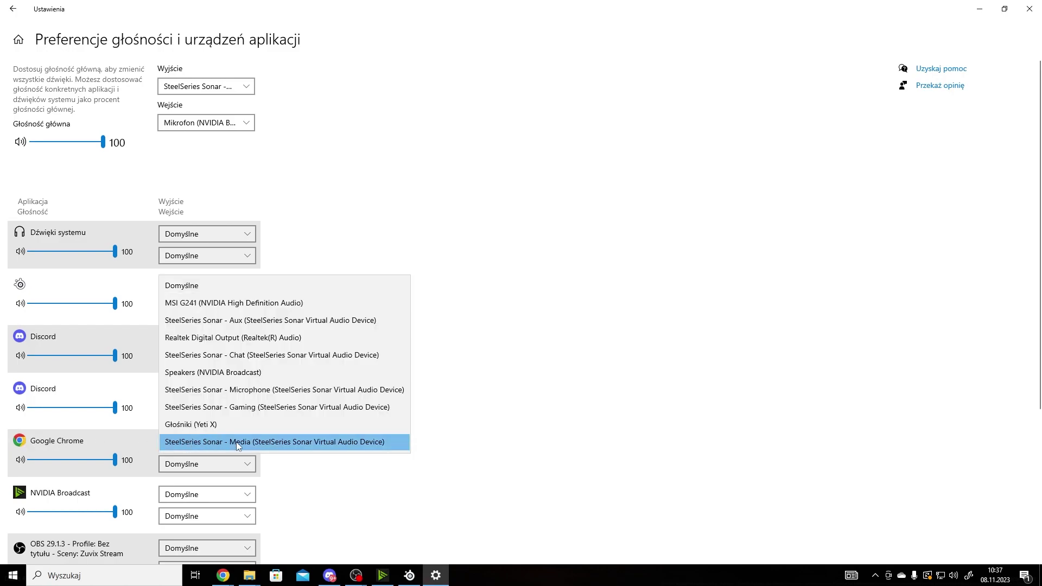
{"action": "left_click", "coordinate": [238, 443]}
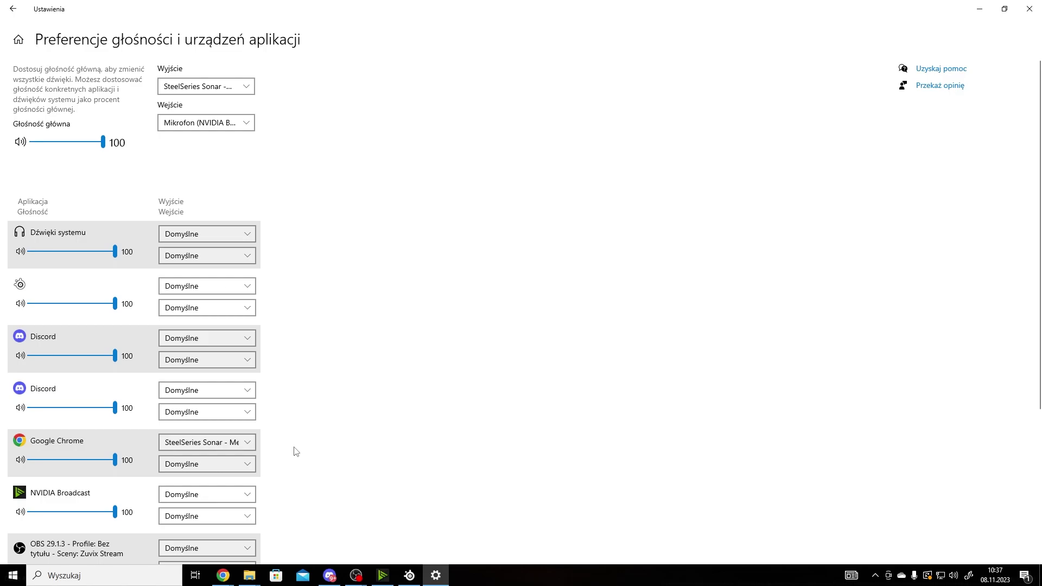
{"action": "left_click", "coordinate": [1029, 8]}
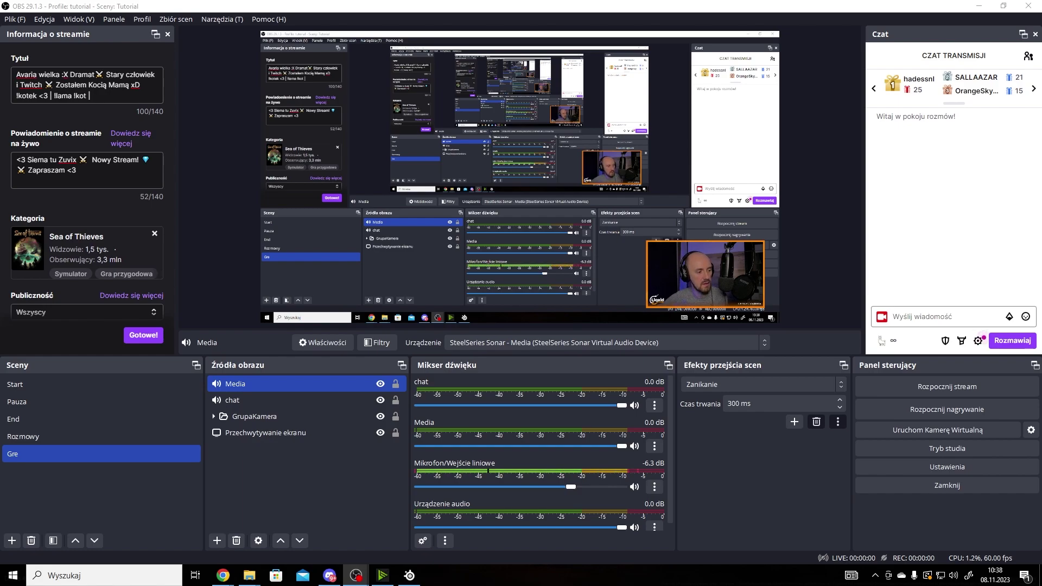
Switch to Chrome and back to OBS to check the Media source's level in the audio mixer, and clear the source selection
{"action": "key", "text": "alt+Tab"}
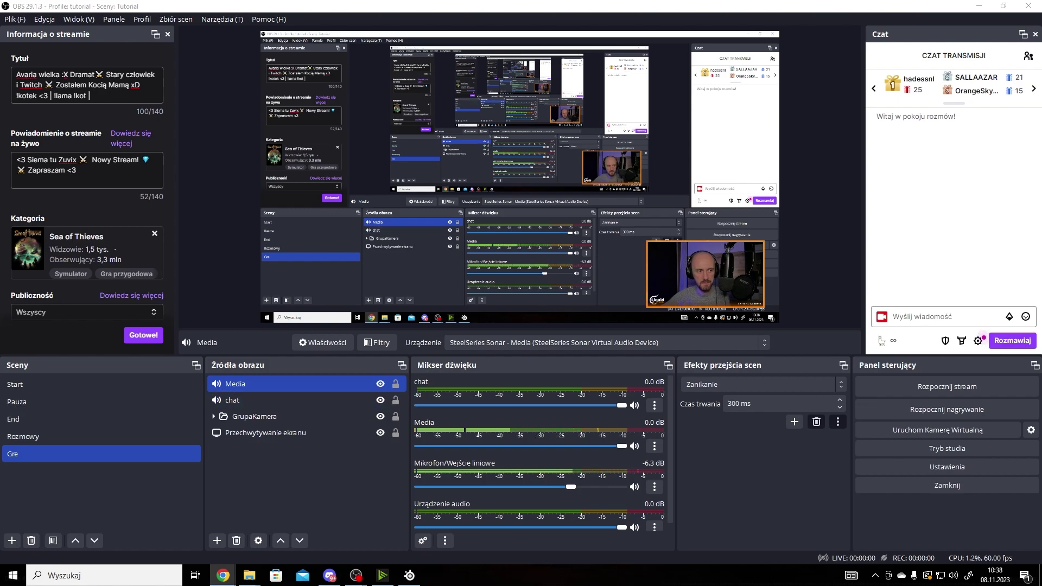
{"action": "key", "text": "alt+Tab"}
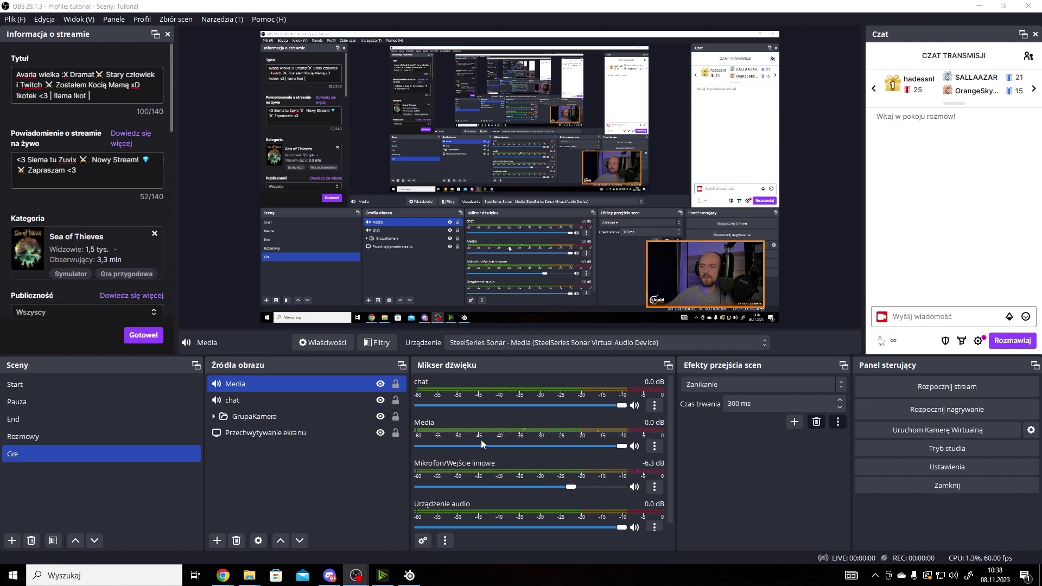
{"action": "left_click", "coordinate": [353, 495]}
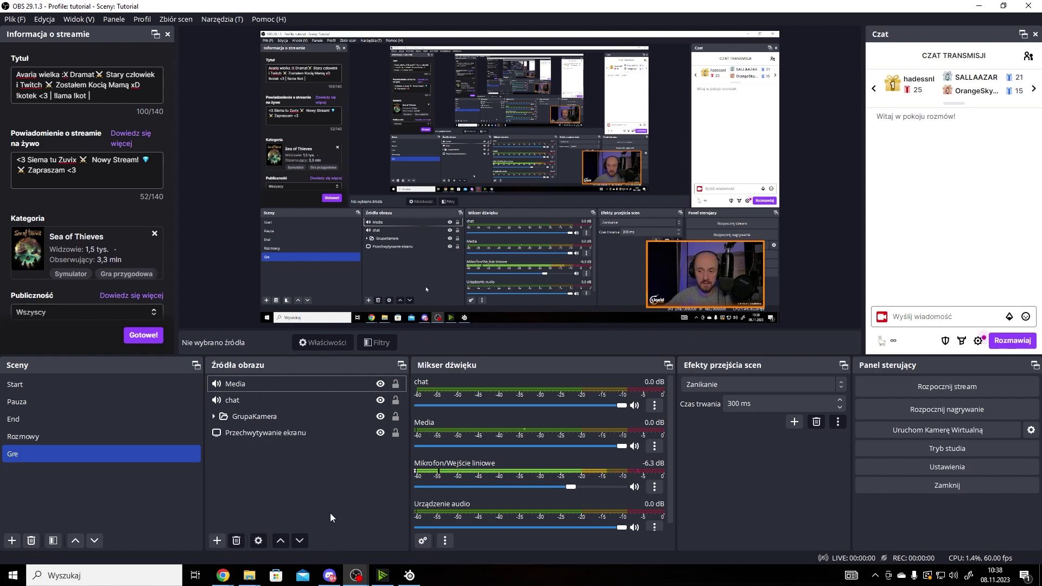
Switch to Discord, check the playback device choice in its voice settings against SteelSeries Sonar - Chat, and return to OBS
{"action": "left_click", "coordinate": [330, 576]}
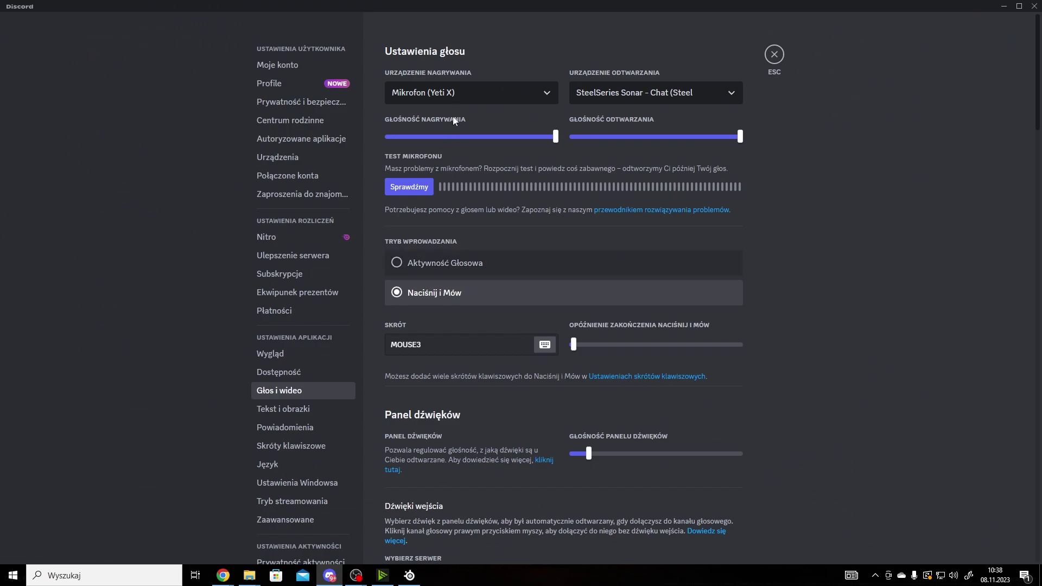
{"action": "left_click", "coordinate": [646, 97]}
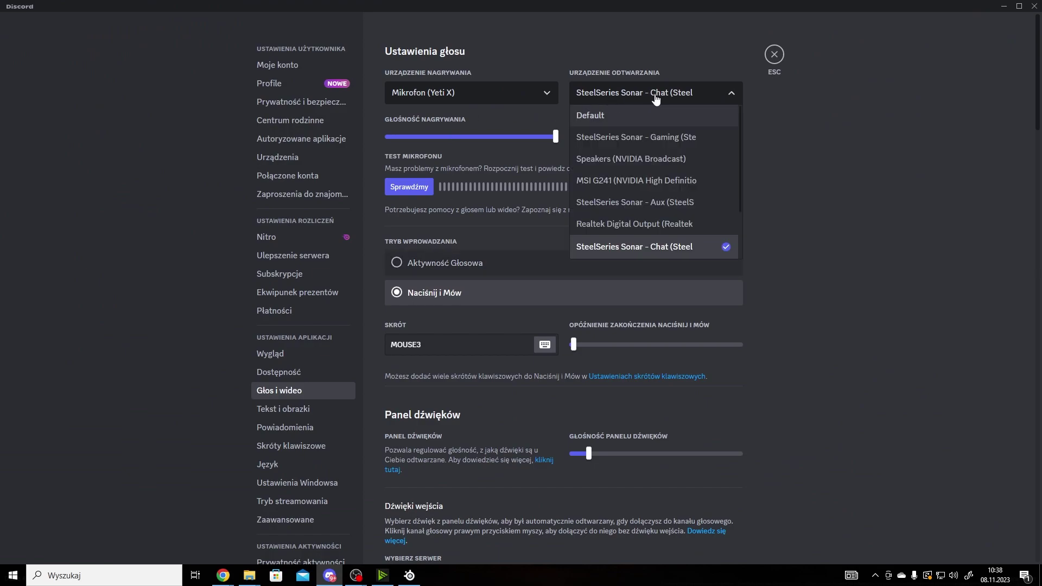
{"action": "left_click", "coordinate": [656, 98]}
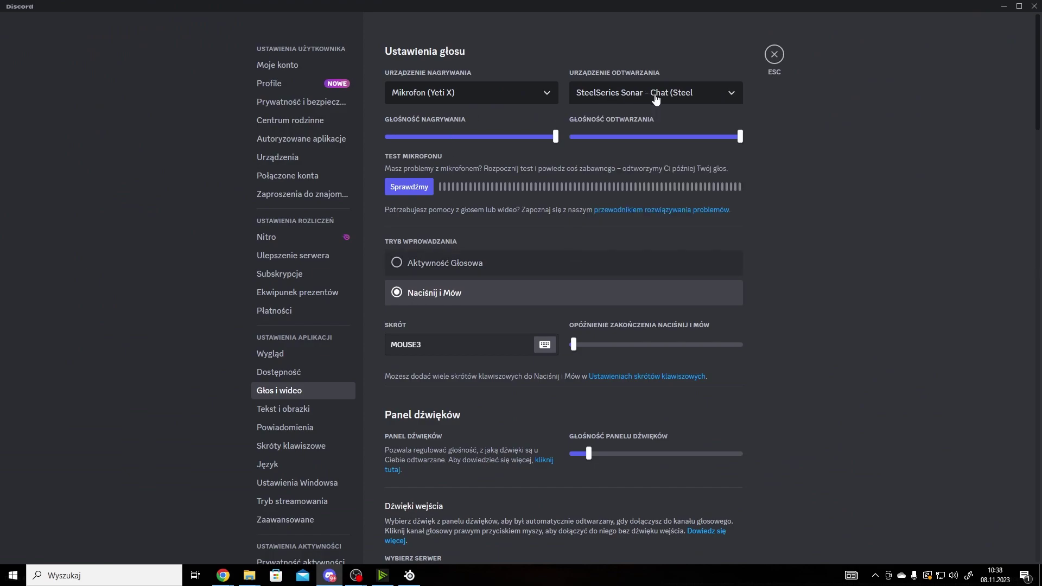
{"action": "left_click", "coordinate": [1033, 6]}
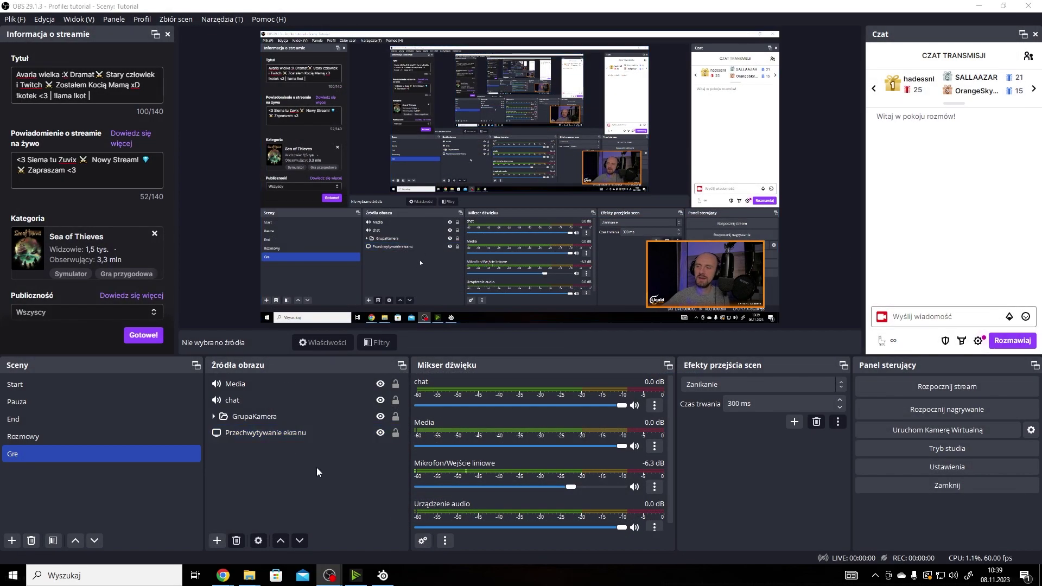